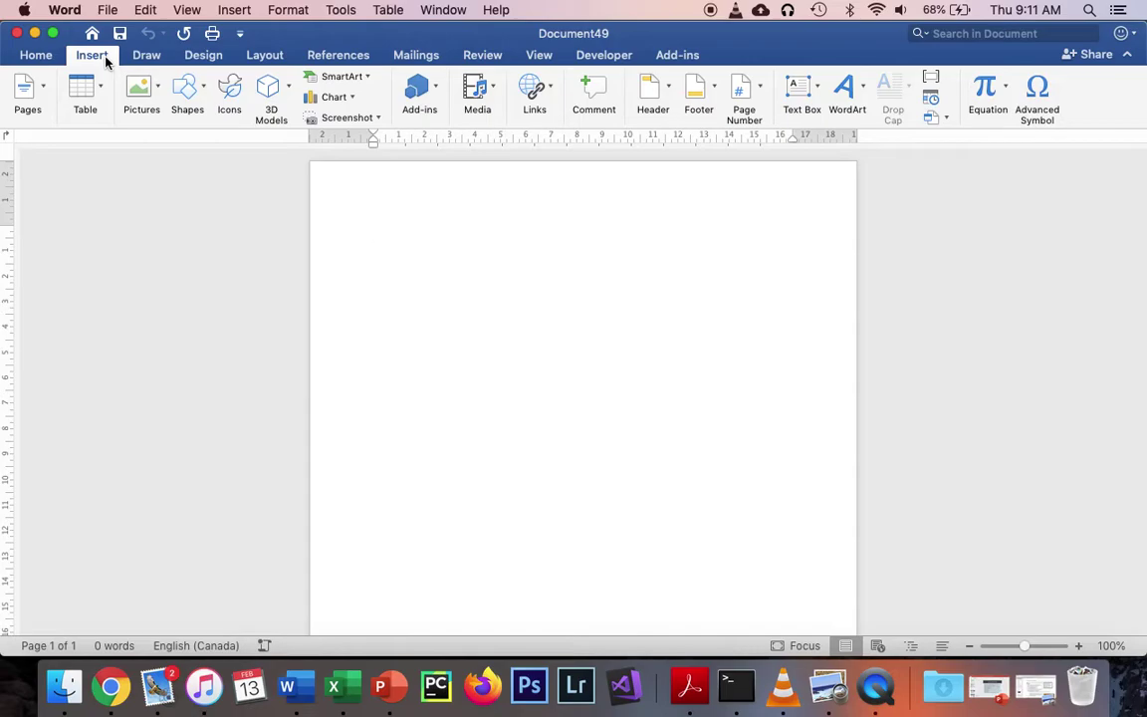
Step: Add a box page border to the whole document in a 3 pt multi-line style
{"action": "left_click", "coordinate": [203, 55]}
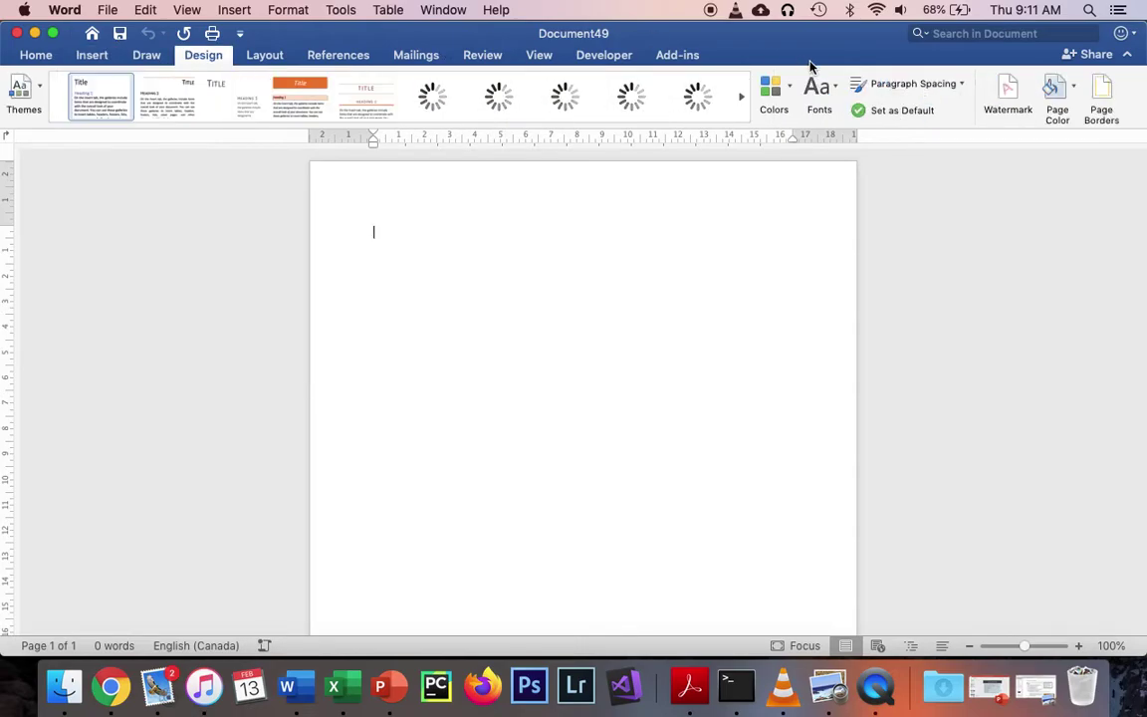
{"action": "left_click", "coordinate": [1102, 91]}
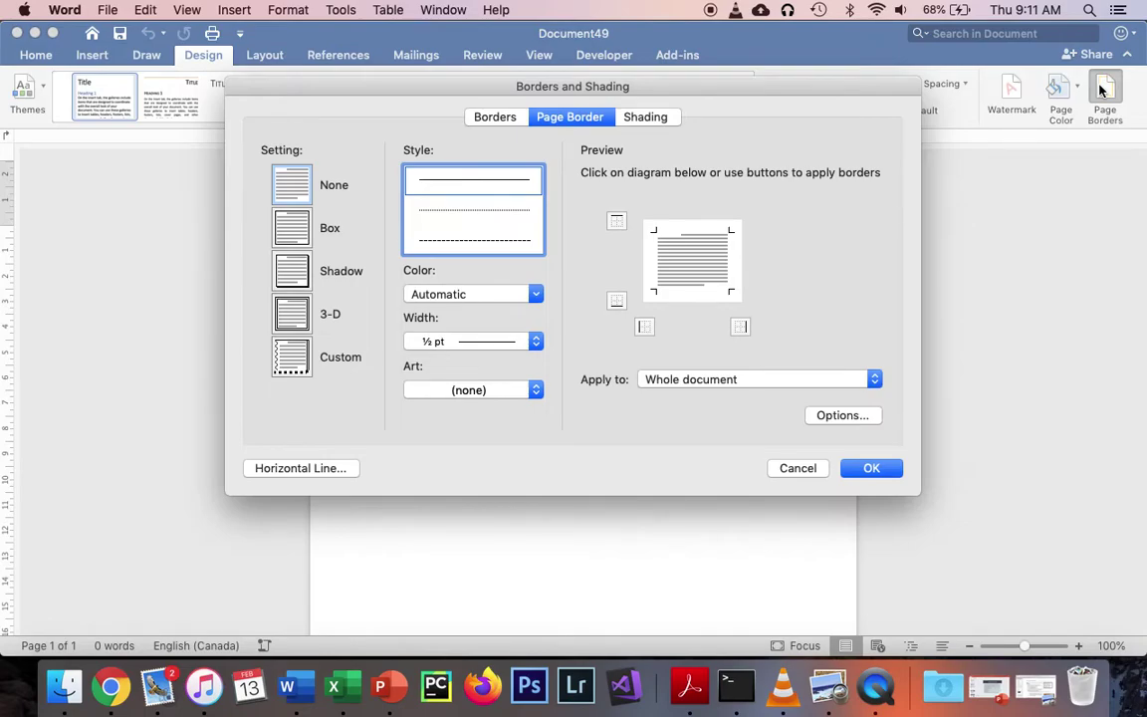
{"action": "left_click", "coordinate": [304, 225]}
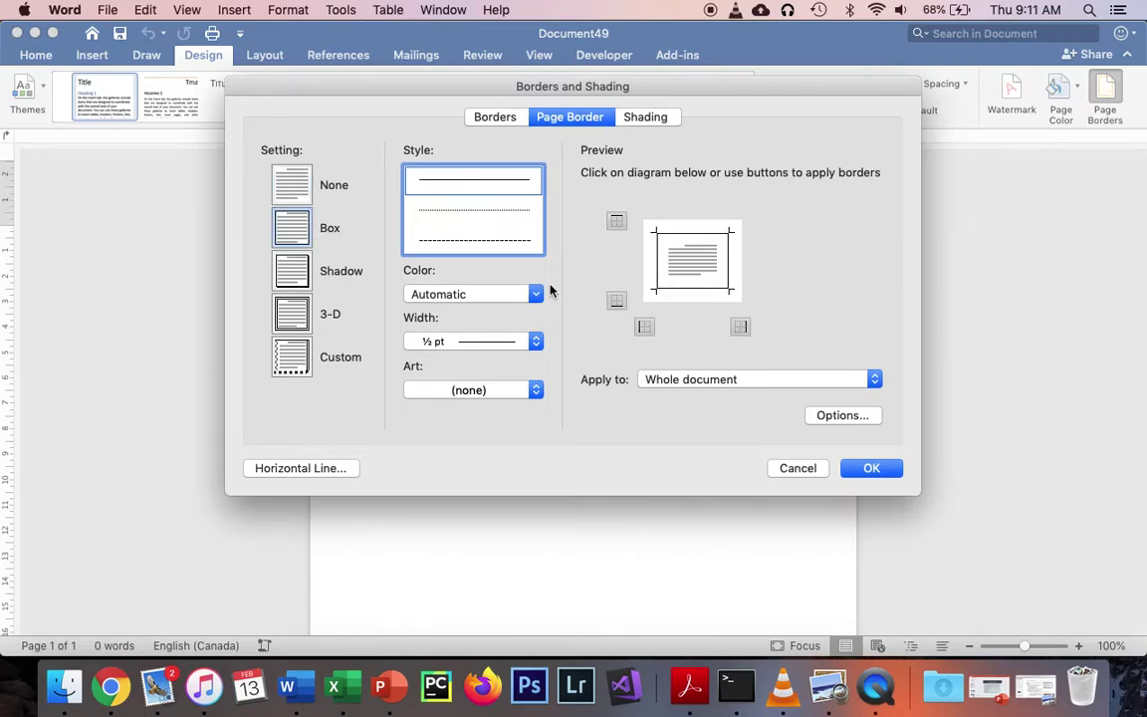
{"action": "scroll", "coordinate": [518, 236], "scroll_direction": "down", "scroll_amount": 8}
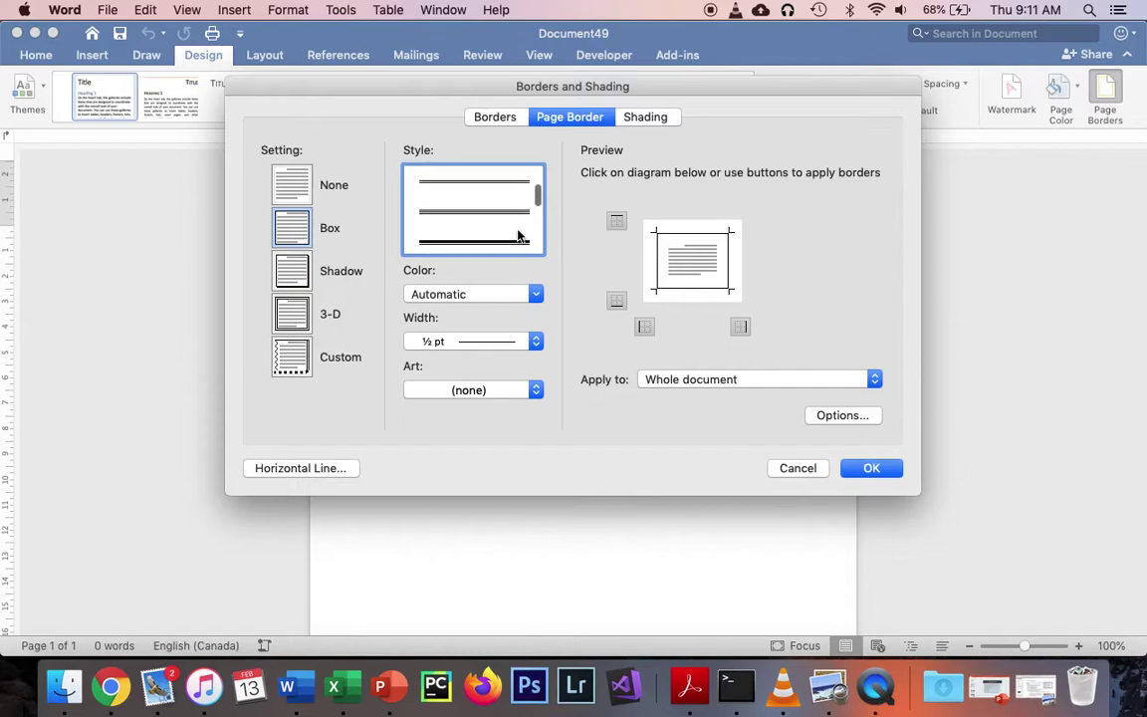
{"action": "scroll", "coordinate": [508, 235], "scroll_direction": "down", "scroll_amount": 2}
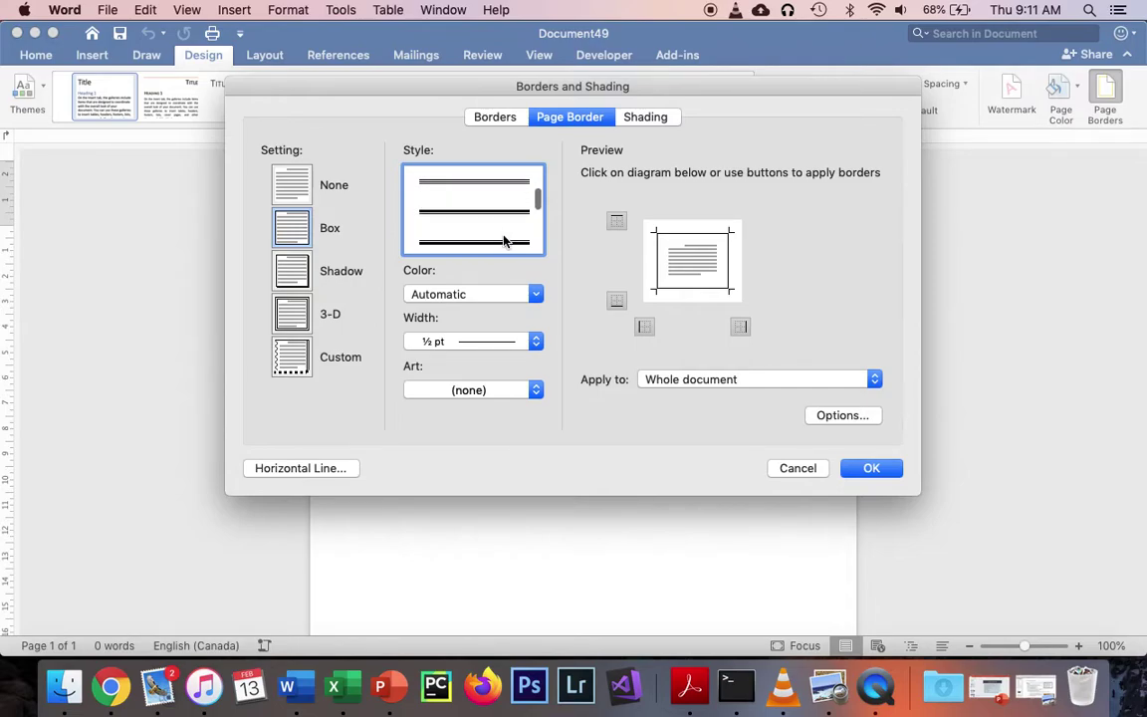
{"action": "left_click", "coordinate": [507, 240]}
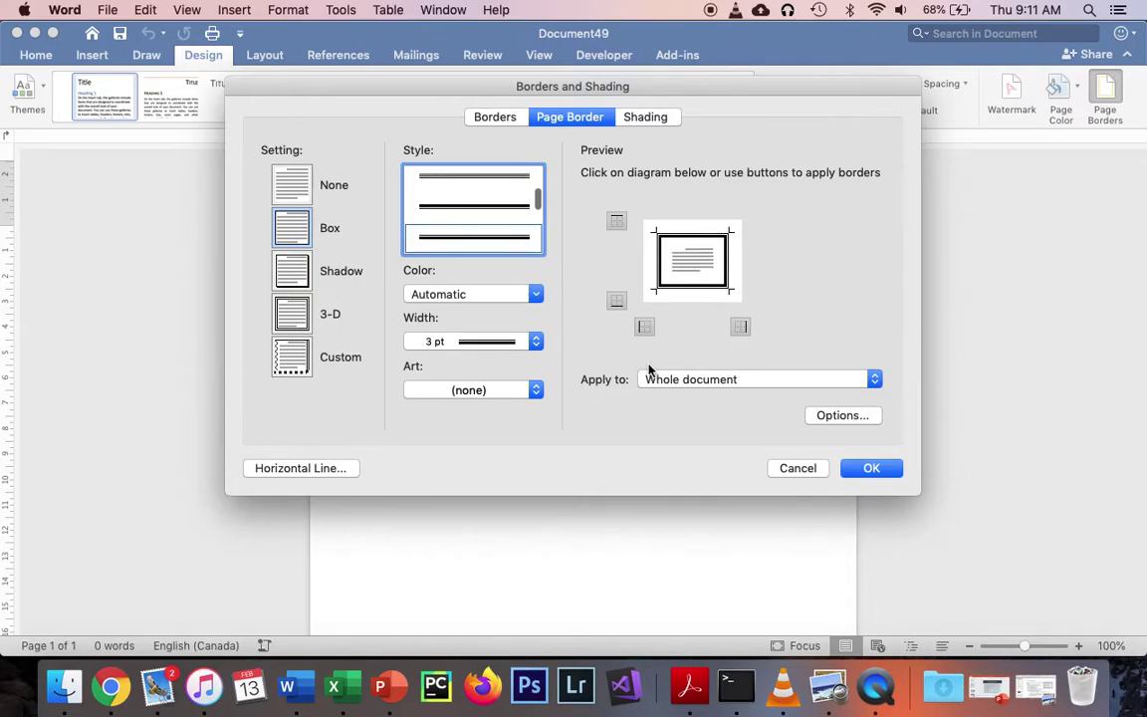
{"action": "left_click", "coordinate": [870, 468]}
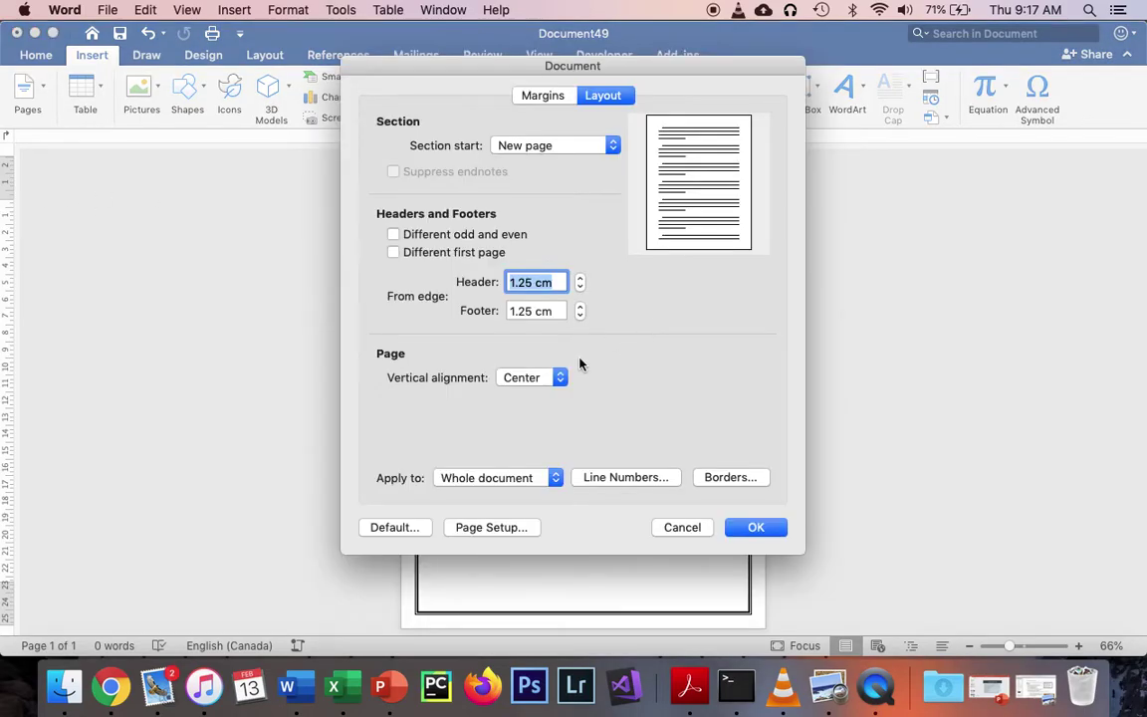
Step: Set the page's vertical alignment to Top for the whole document
{"action": "left_click", "coordinate": [557, 376]}
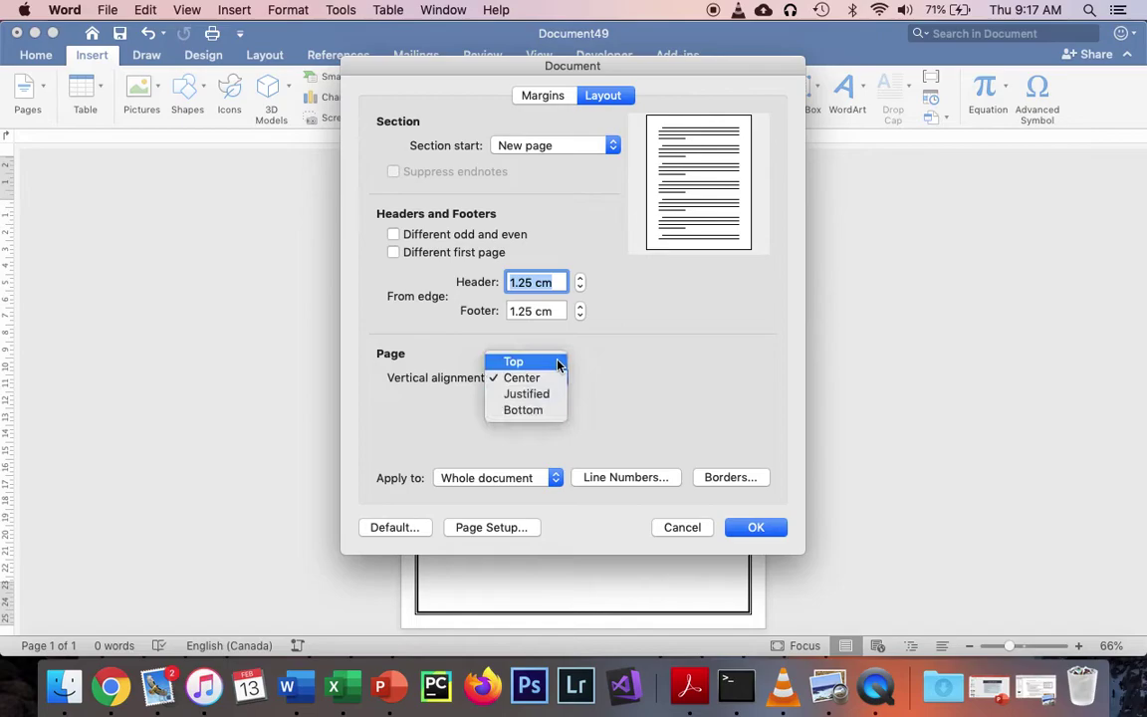
{"action": "left_click", "coordinate": [557, 364]}
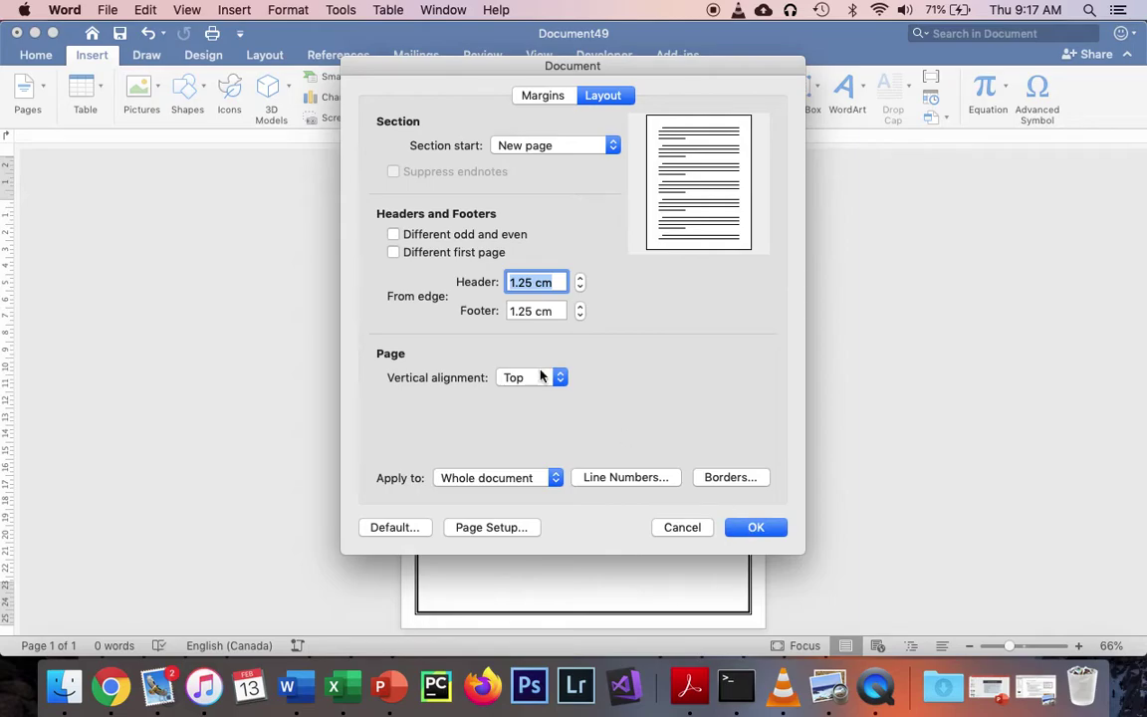
{"action": "left_click", "coordinate": [758, 527]}
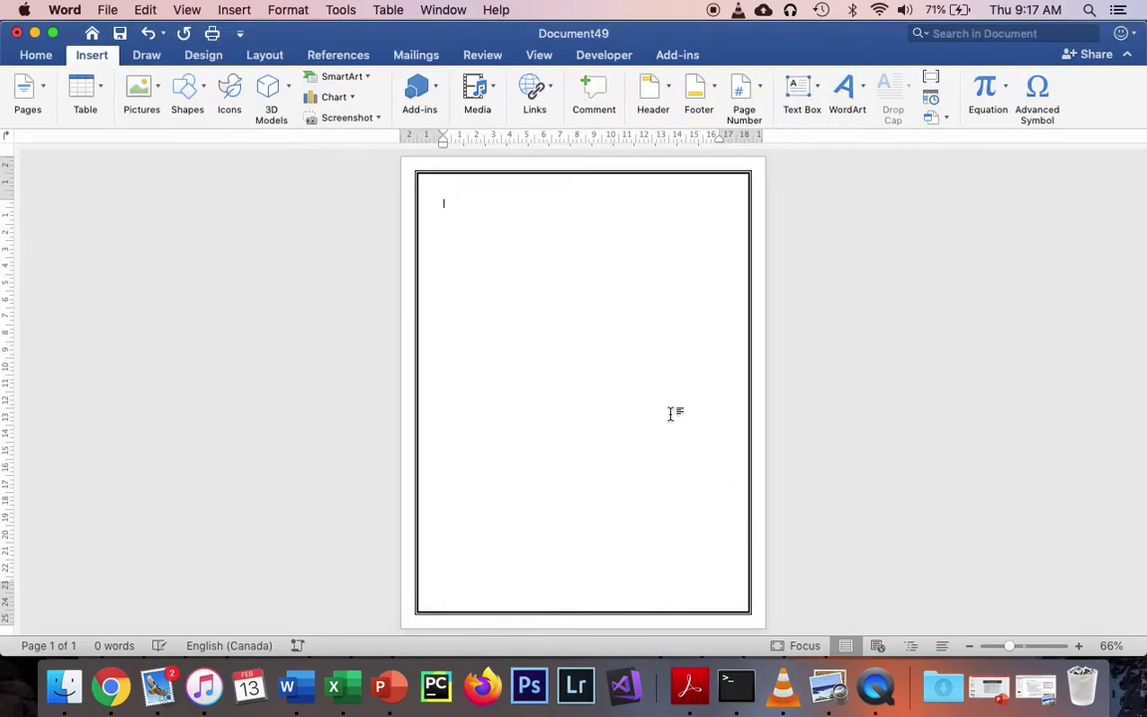
Step: Insert WordArt containing the person's title and surname and move it to the middle of the page
{"action": "left_click", "coordinate": [864, 100]}
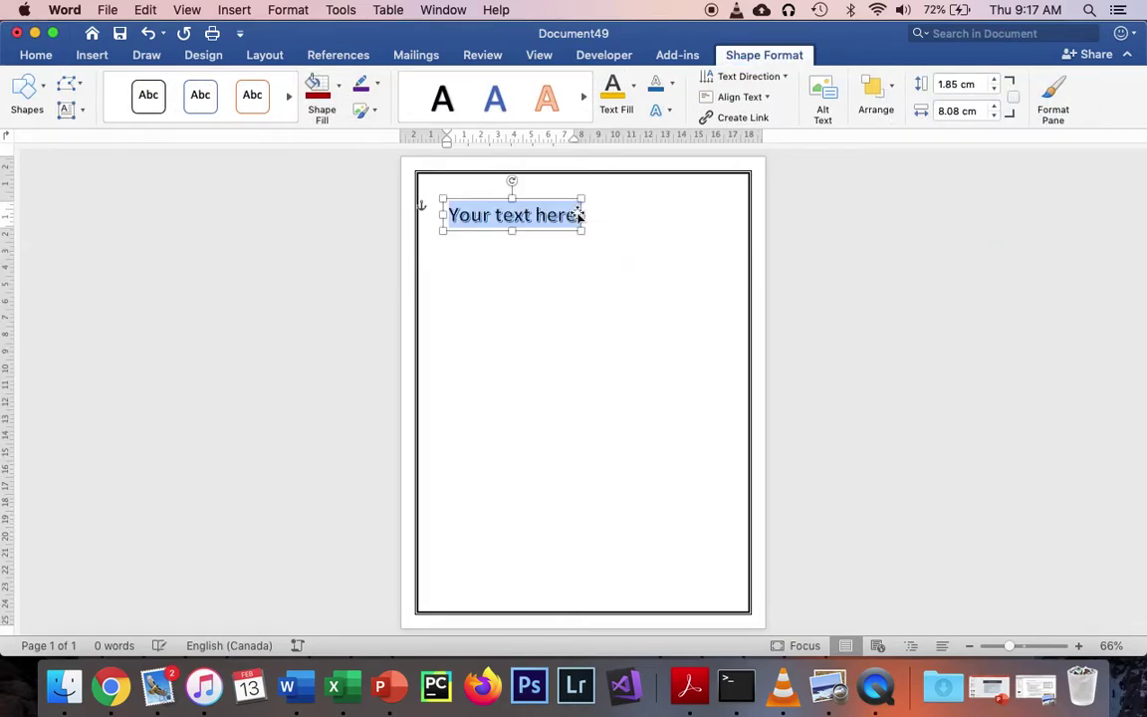
{"action": "type", "text": "Mr. Valconi"}
{"action": "left_click", "coordinate": [584, 296]}
{"action": "left_click", "coordinate": [548, 202]}
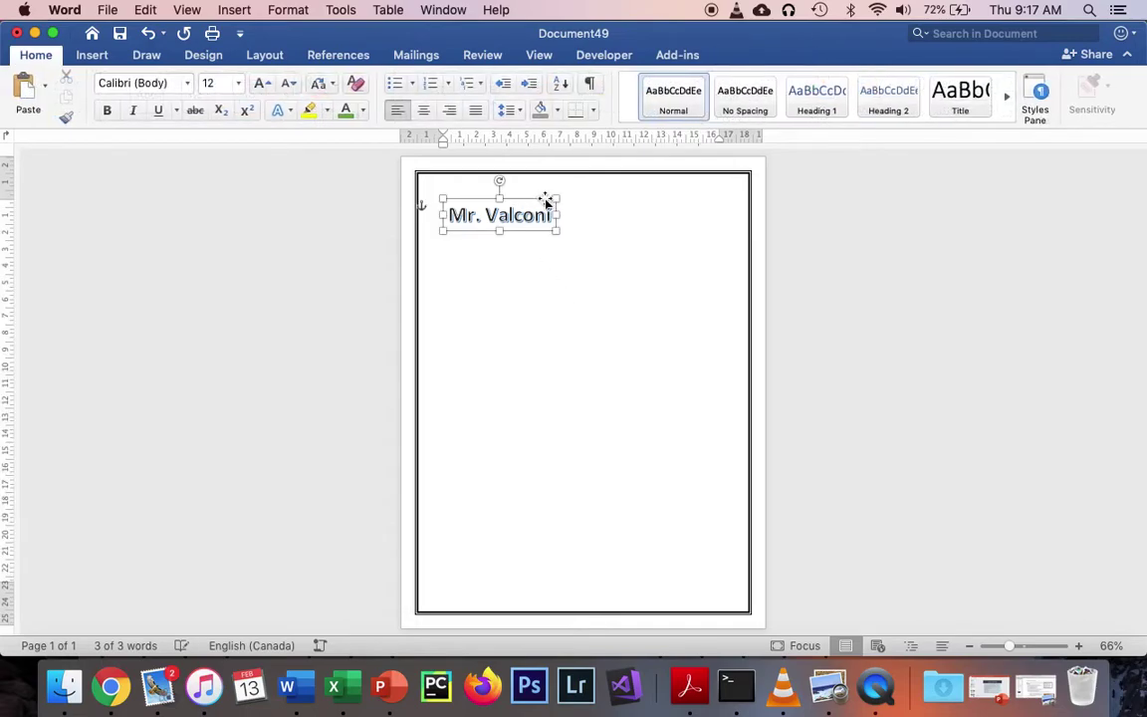
{"action": "left_click_drag", "start_coordinate": [566, 274], "coordinate": [617, 370]}
{"action": "left_click", "coordinate": [650, 345]}
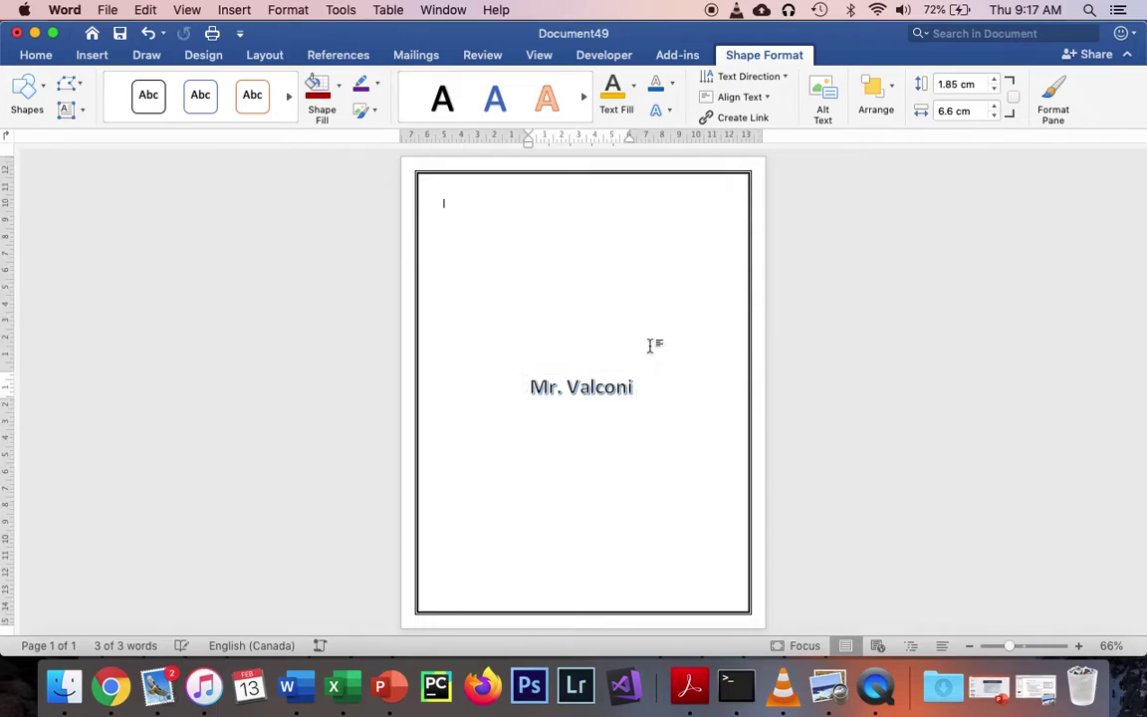
Step: Apply a warp text transform that peaks in the middle to the WordArt name
{"action": "left_click", "coordinate": [582, 395]}
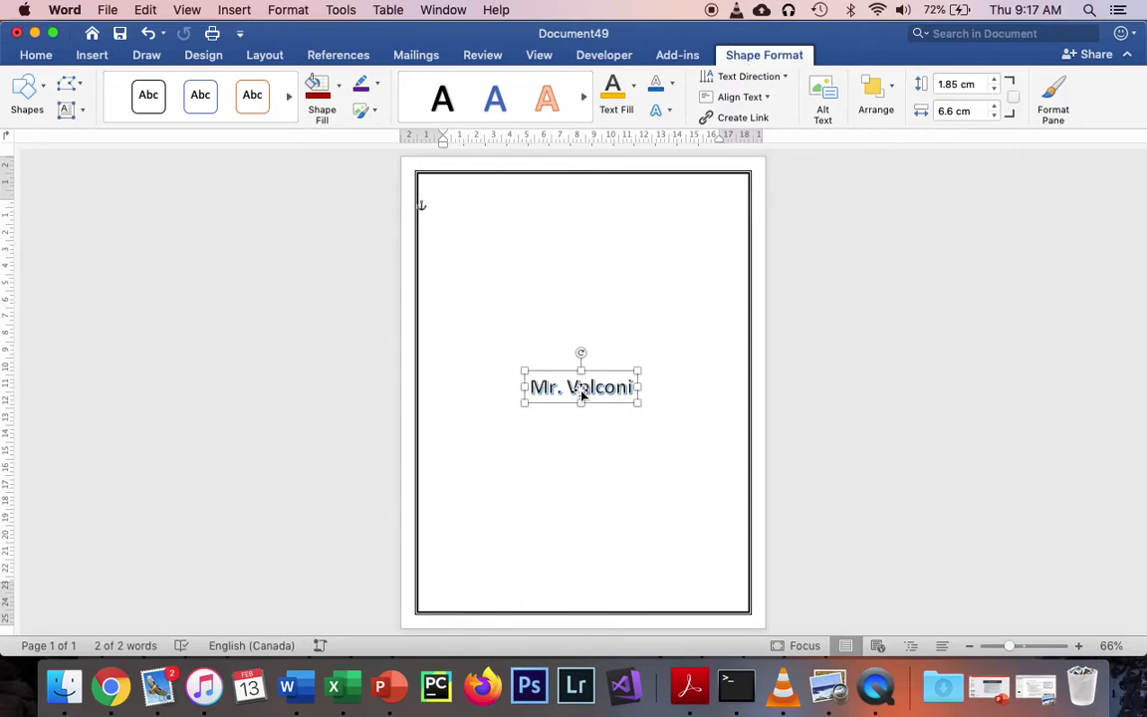
{"action": "left_click", "coordinate": [660, 112]}
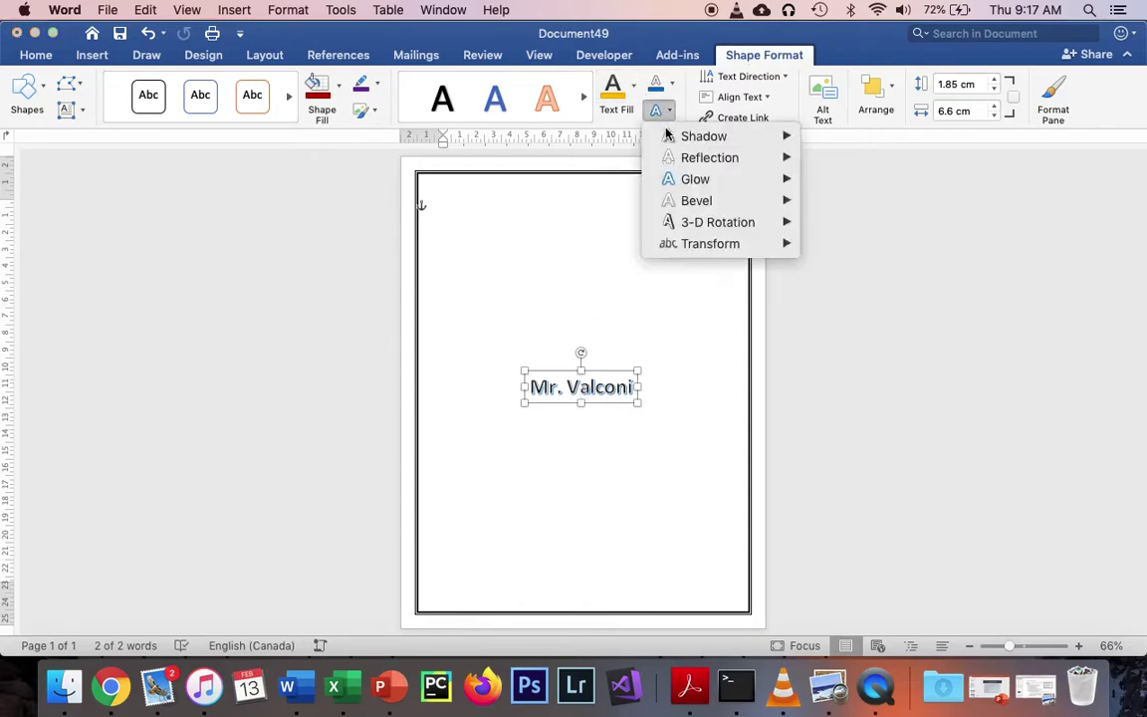
{"action": "mouse_move", "coordinate": [712, 241]}
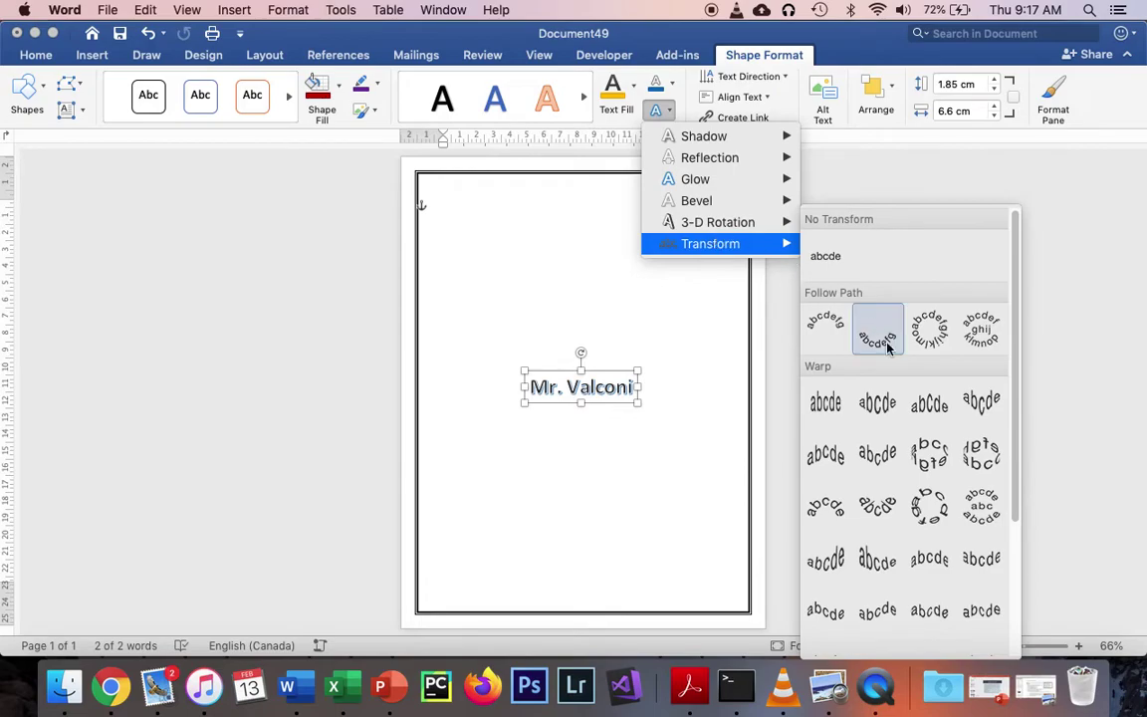
{"action": "left_click", "coordinate": [927, 408]}
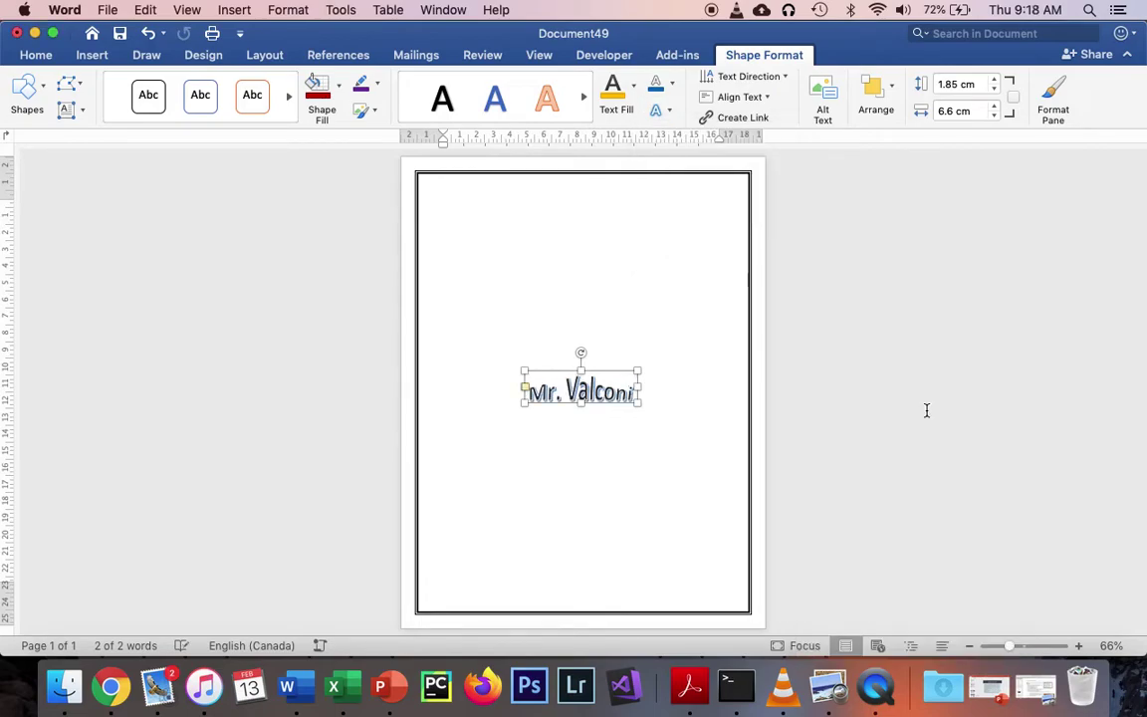
Step: Add a reflection effect to the WordArt name, using the first option in the second row of variations
{"action": "left_click", "coordinate": [657, 110]}
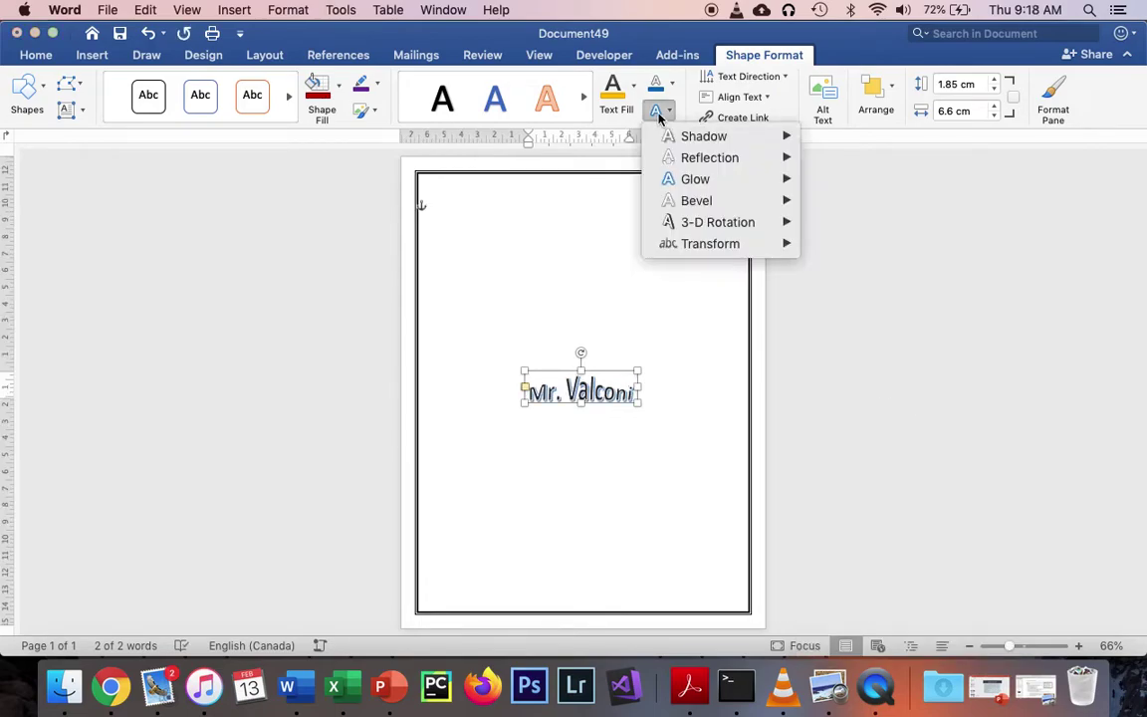
{"action": "mouse_move", "coordinate": [695, 182]}
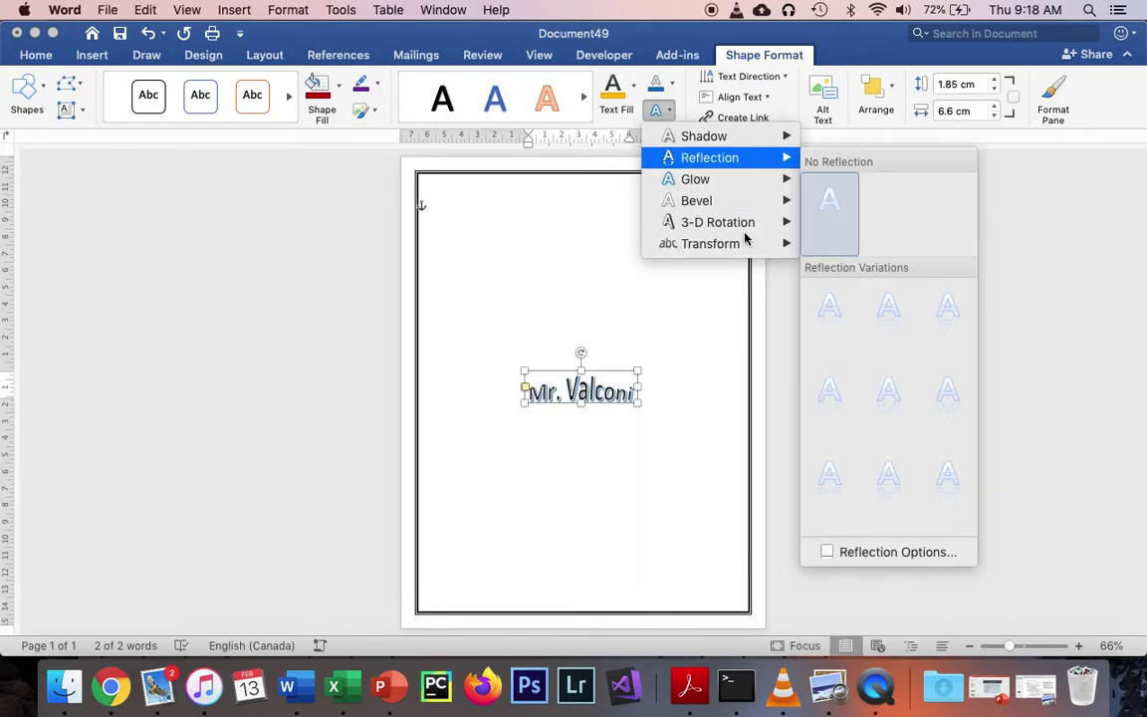
{"action": "left_click", "coordinate": [854, 388]}
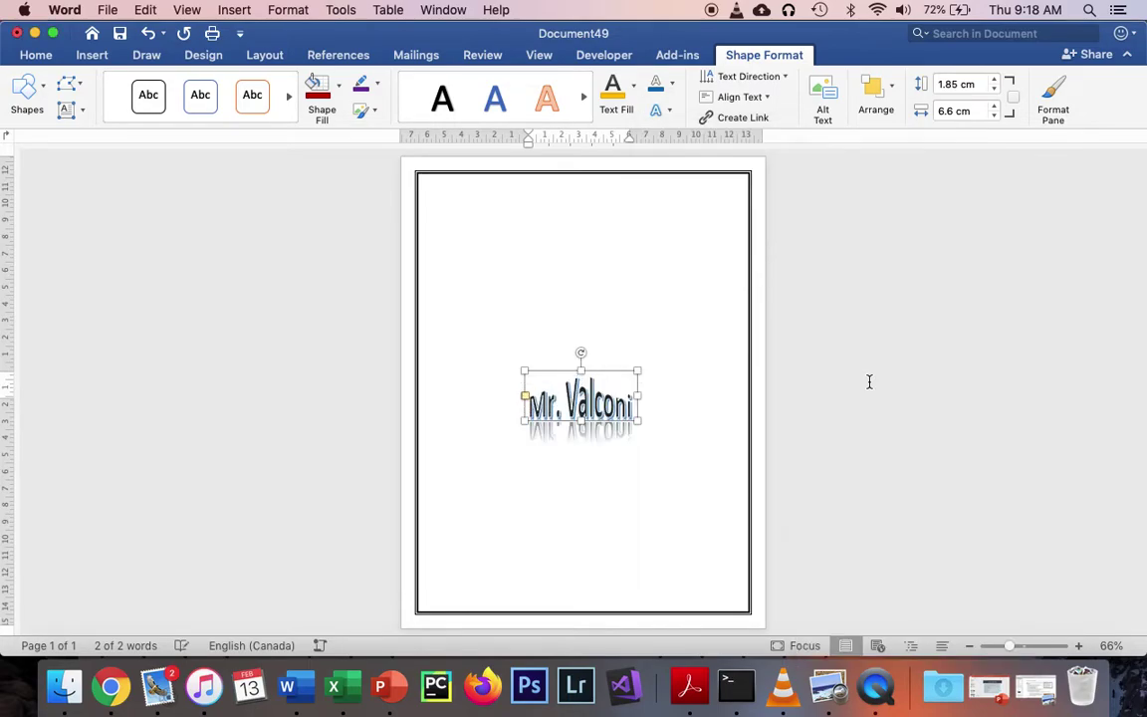
Step: Try a circular ring warp transform on the WordArt name
{"action": "left_click", "coordinate": [662, 111]}
{"action": "mouse_move", "coordinate": [726, 244]}
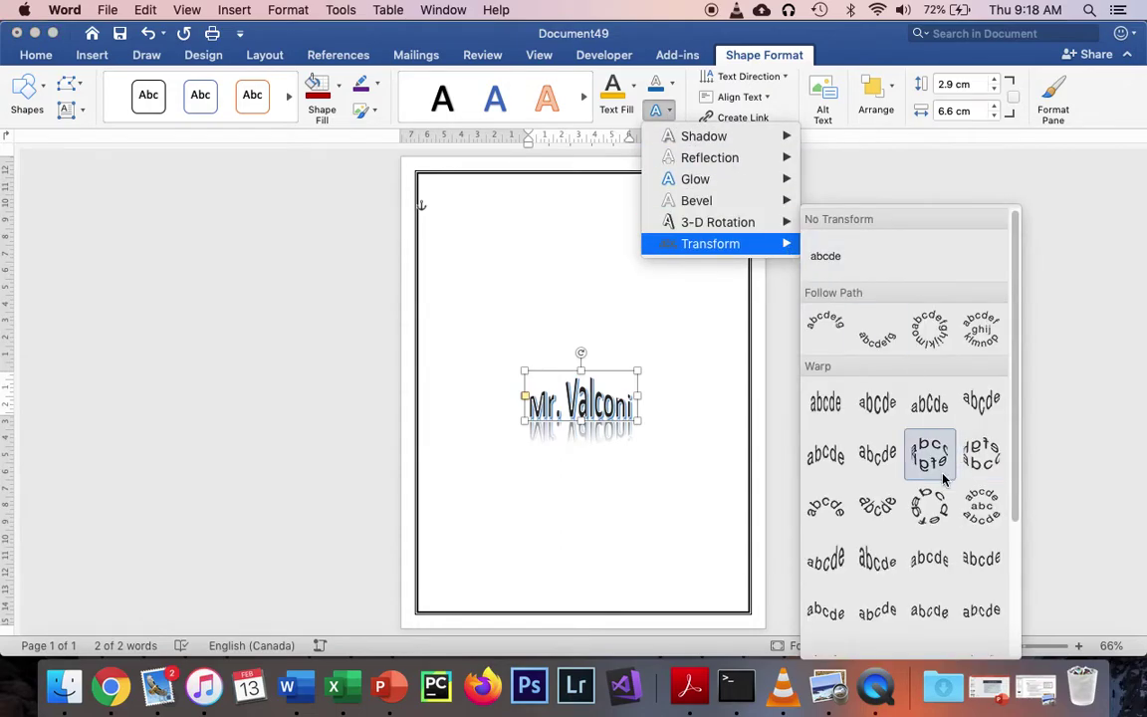
{"action": "left_click", "coordinate": [932, 506]}
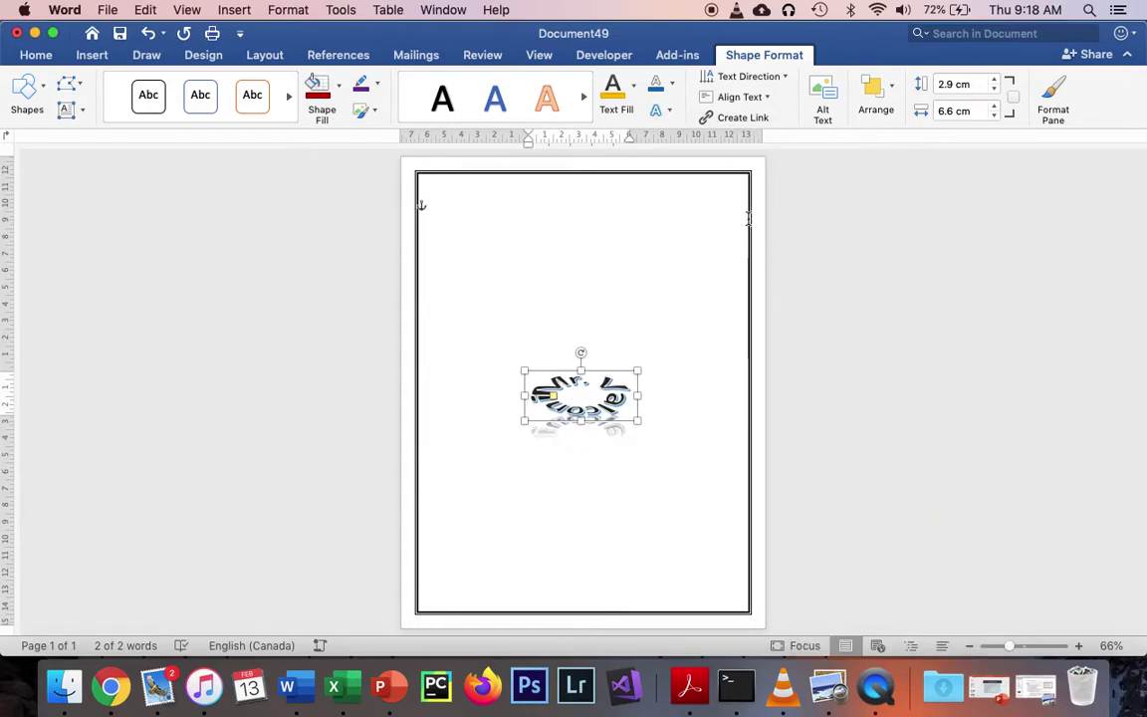
Step: Apply a single-wave warp transform to the WordArt name and deselect it
{"action": "left_click", "coordinate": [660, 112]}
{"action": "mouse_move", "coordinate": [753, 249]}
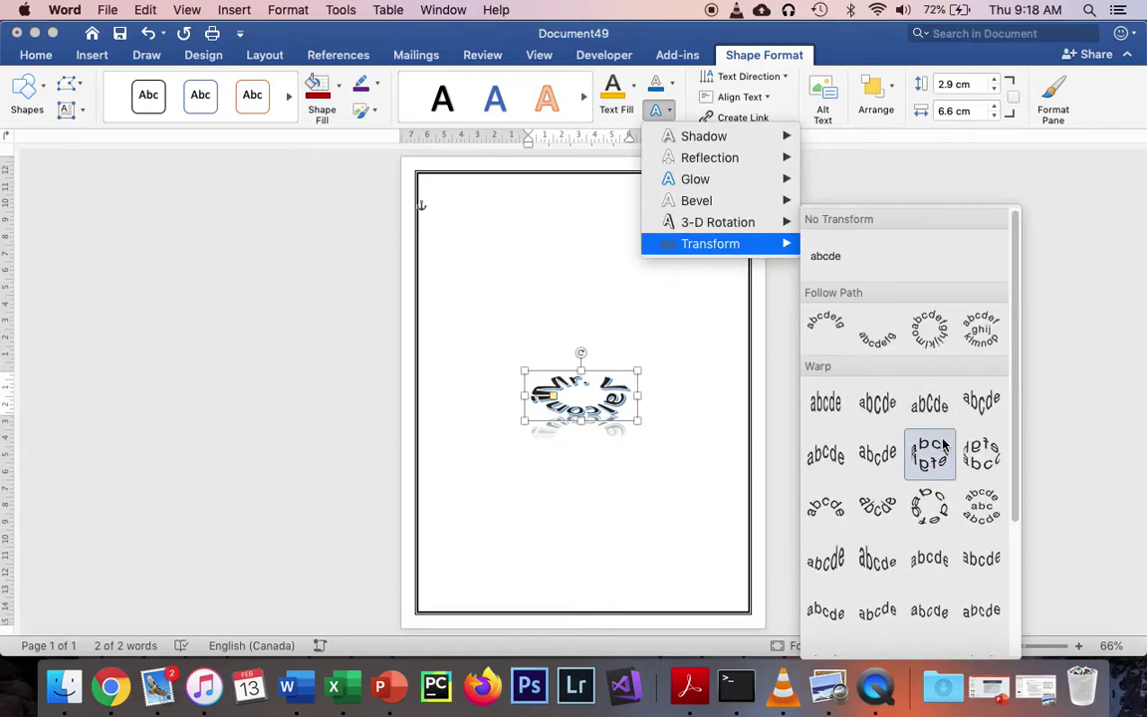
{"action": "scroll", "coordinate": [942, 458], "scroll_direction": "down", "scroll_amount": 5}
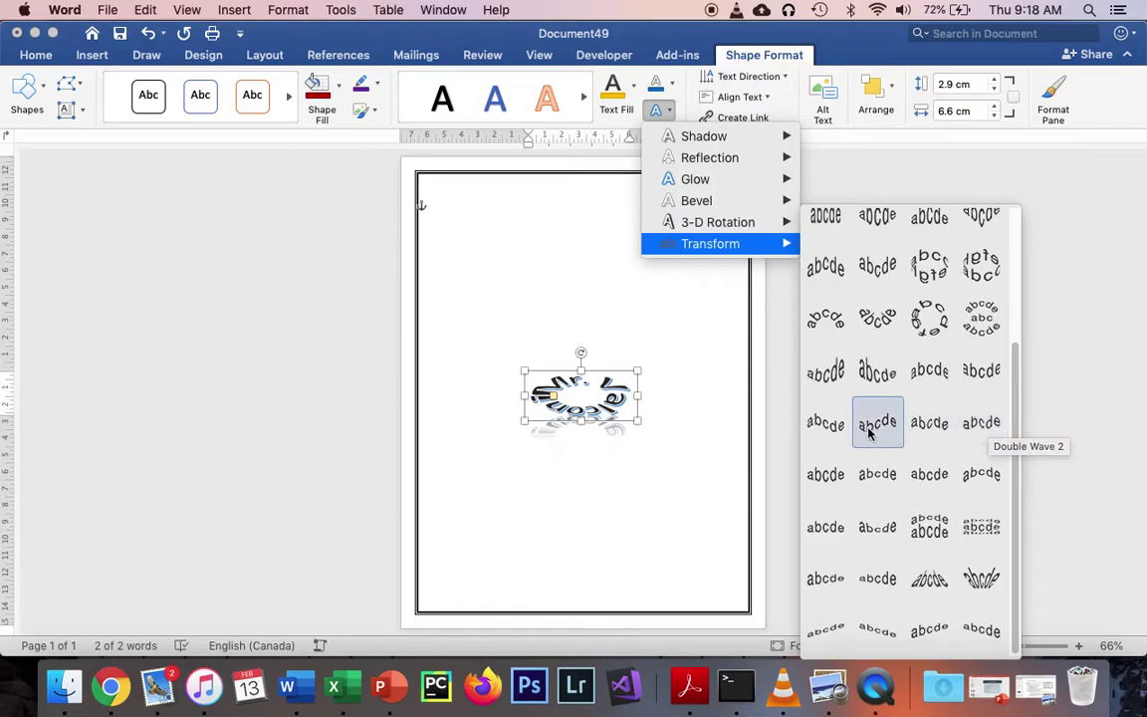
{"action": "left_click", "coordinate": [841, 443]}
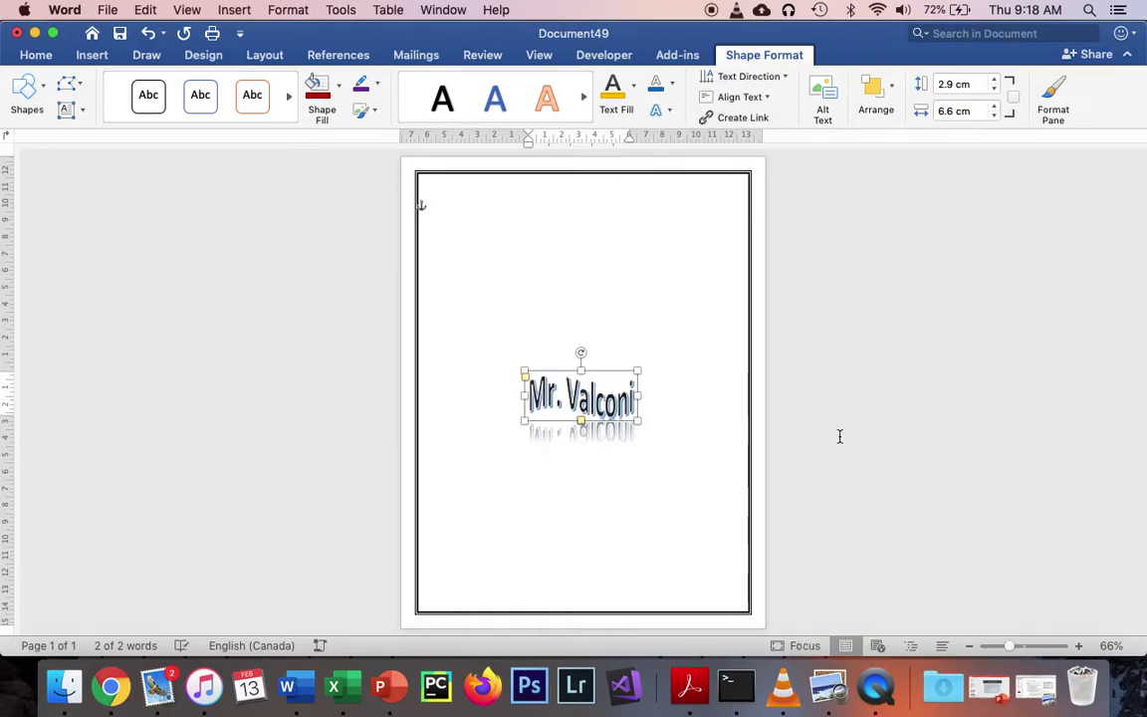
{"action": "left_click", "coordinate": [673, 388]}
Step: Move the WordArt name slightly up and rotate it a little clockwise so it slopes downward
{"action": "left_click", "coordinate": [542, 388]}
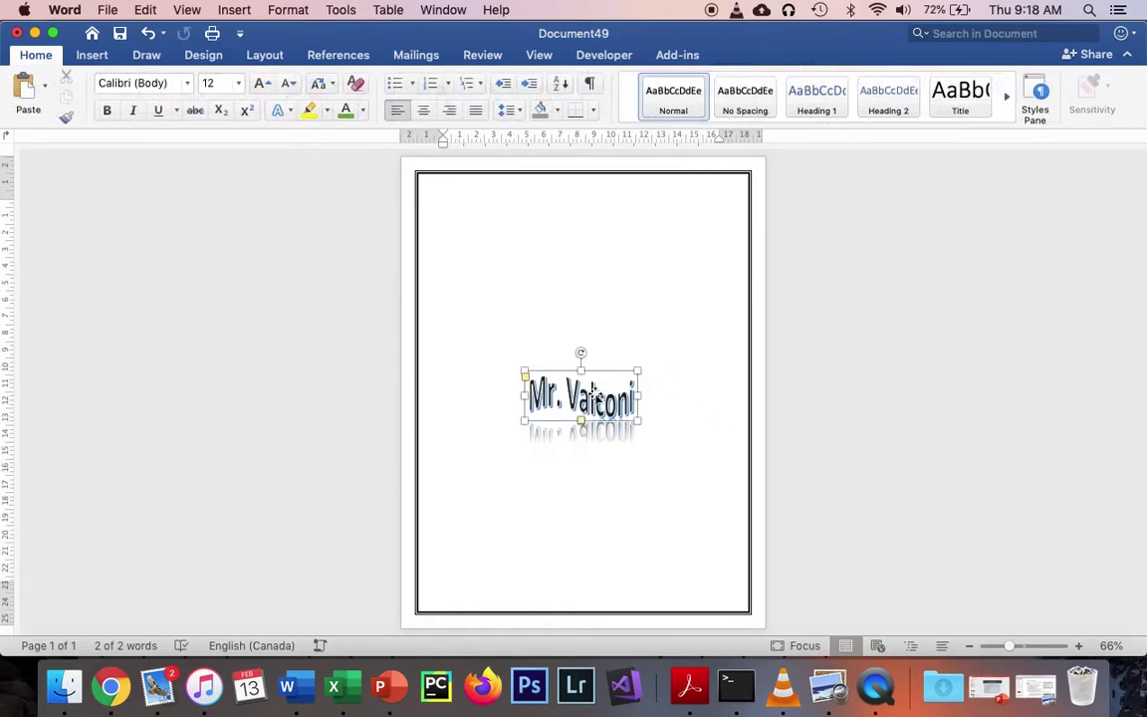
{"action": "mouse_move", "coordinate": [599, 388]}
{"action": "left_mouse_down"}
{"action": "mouse_move", "coordinate": [599, 359]}
{"action": "mouse_move", "coordinate": [603, 373]}
{"action": "left_mouse_up"}
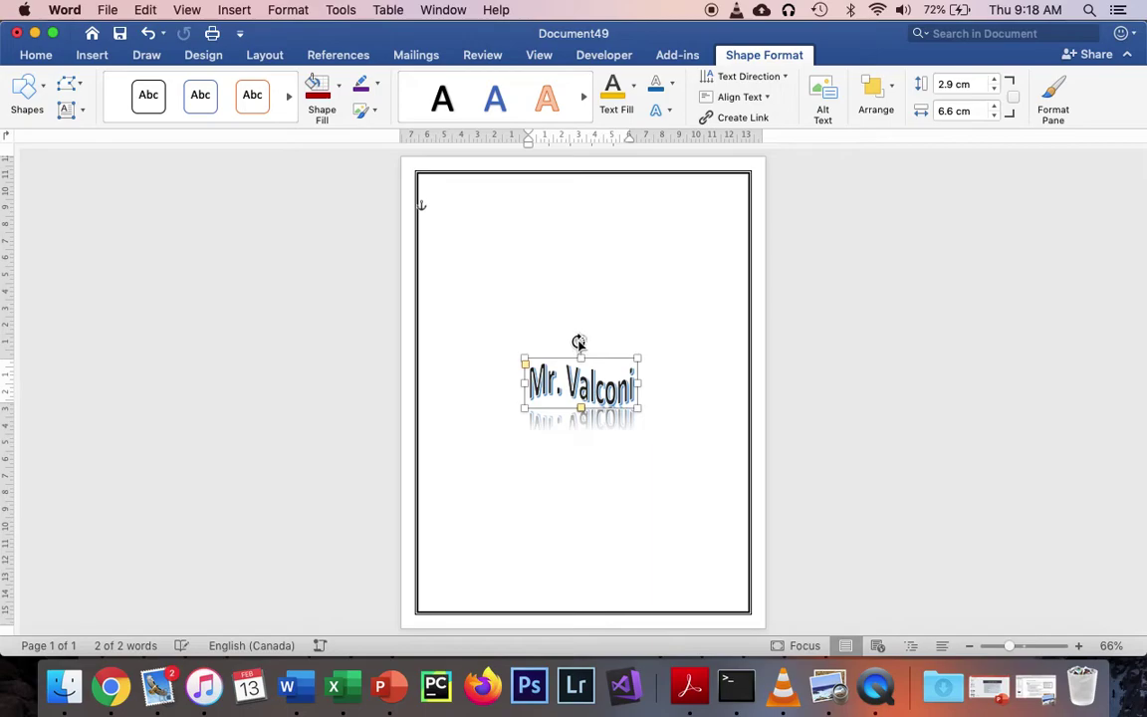
{"action": "mouse_move", "coordinate": [578, 340]}
{"action": "left_mouse_down"}
{"action": "mouse_move", "coordinate": [583, 332]}
{"action": "mouse_move", "coordinate": [609, 353]}
{"action": "mouse_move", "coordinate": [618, 376]}
{"action": "mouse_move", "coordinate": [600, 467]}
{"action": "mouse_move", "coordinate": [557, 438]}
{"action": "mouse_move", "coordinate": [552, 317]}
{"action": "mouse_move", "coordinate": [593, 328]}
{"action": "left_mouse_up"}
{"action": "left_click", "coordinate": [673, 448]}
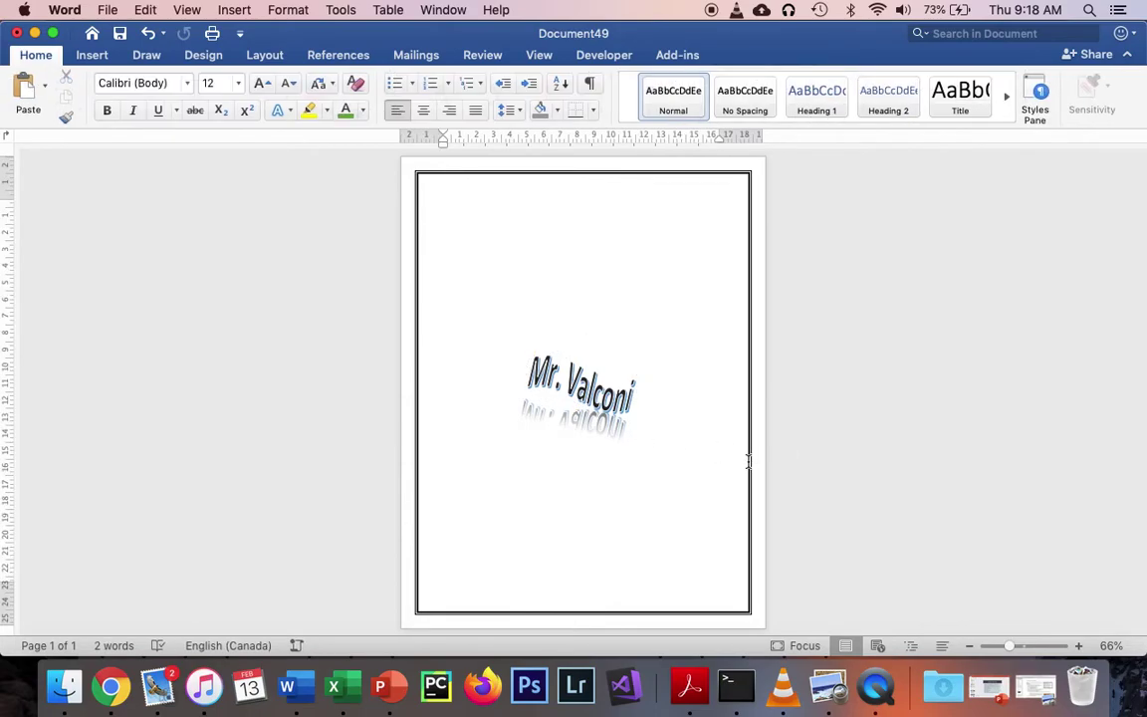
Step: Draw a rising double-headed arrow line above the WordArt, about 6.6 cm wide and 2.8 cm high
{"action": "left_click", "coordinate": [95, 59]}
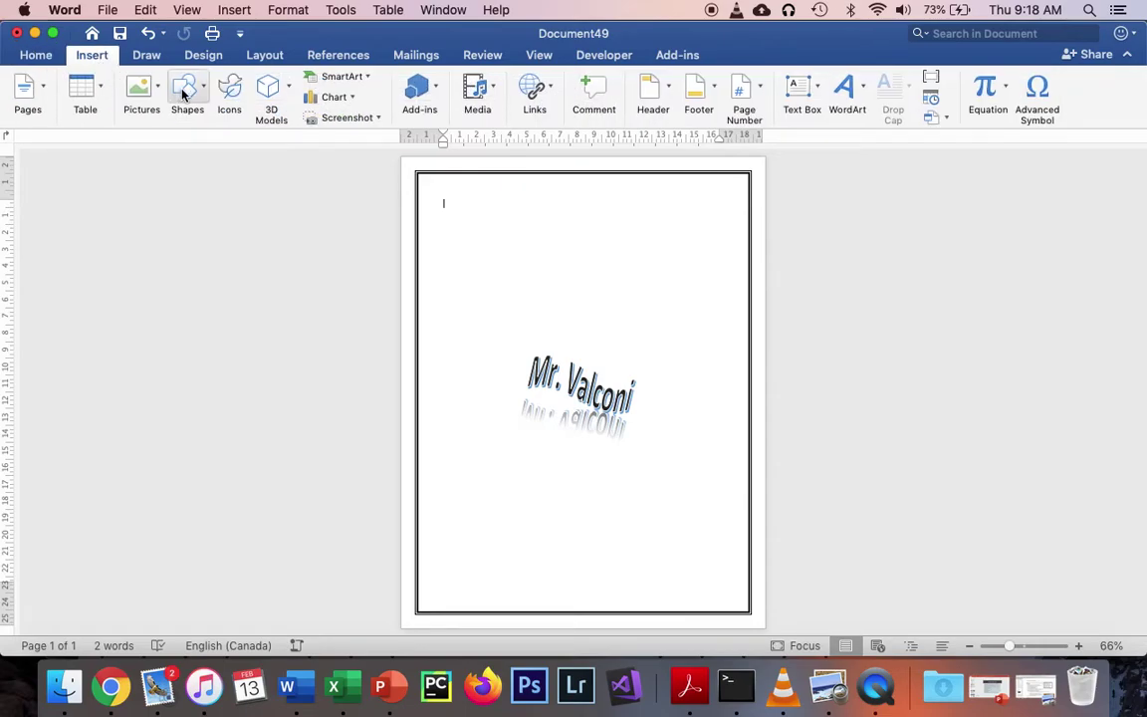
{"action": "left_click", "coordinate": [183, 92]}
{"action": "scroll", "coordinate": [211, 214], "scroll_direction": "down", "scroll_amount": 1}
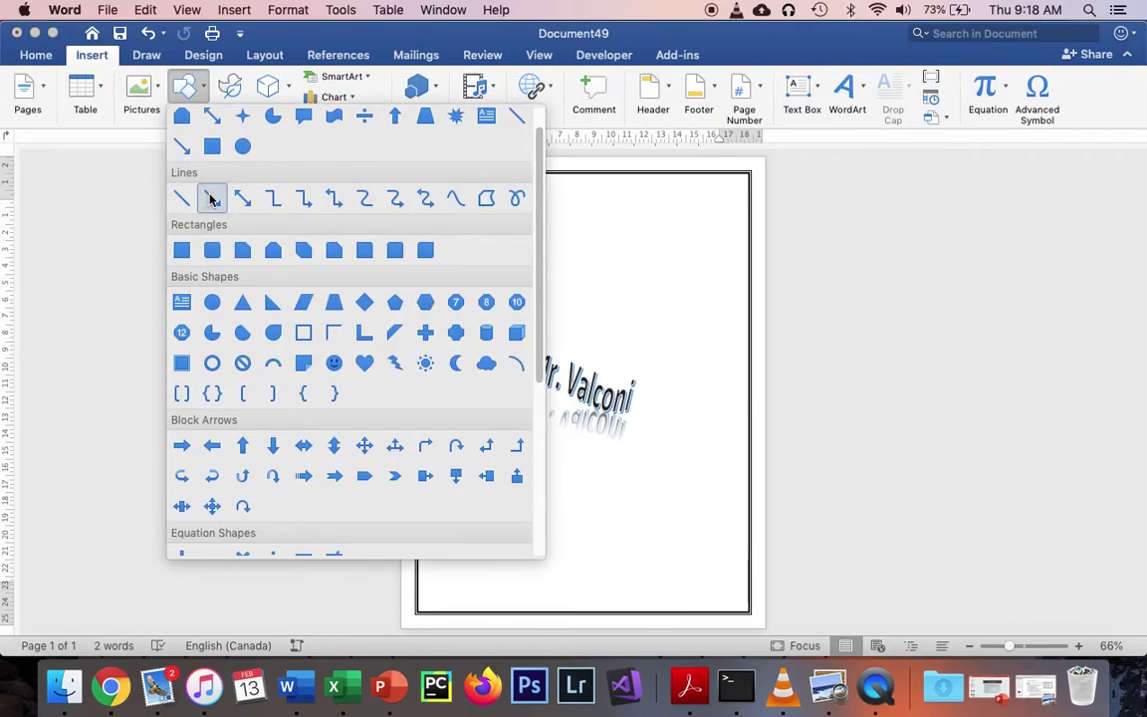
{"action": "scroll", "coordinate": [243, 363], "scroll_direction": "down", "scroll_amount": 8}
{"action": "scroll", "coordinate": [254, 454], "scroll_direction": "up", "scroll_amount": 9}
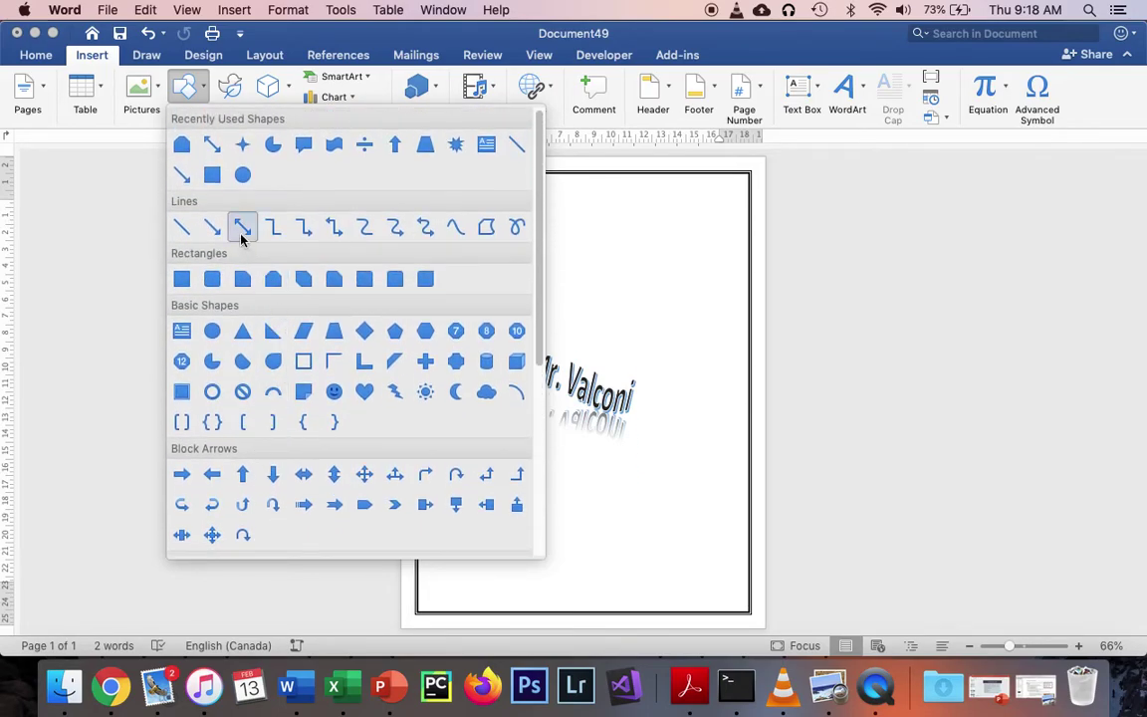
{"action": "left_click", "coordinate": [241, 227]}
{"action": "left_click_drag", "start_coordinate": [485, 300], "coordinate": [740, 272]}
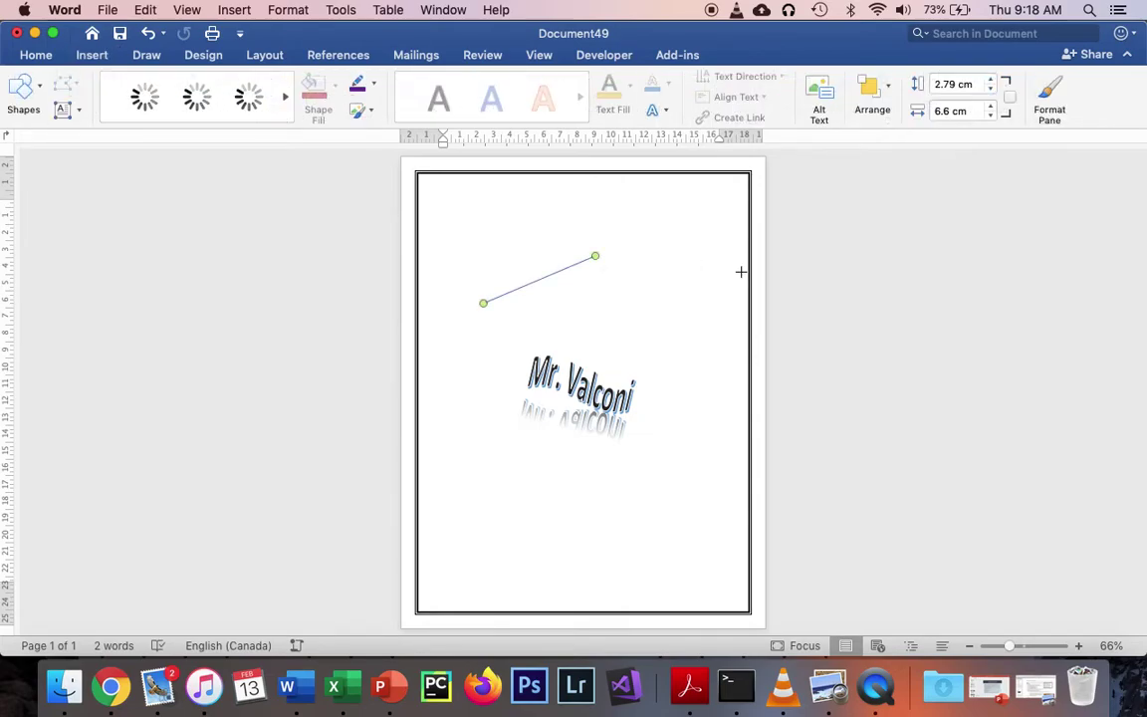
Step: Give the double-headed arrow a purple outline with a 6 pt weight
{"action": "left_click", "coordinate": [361, 88]}
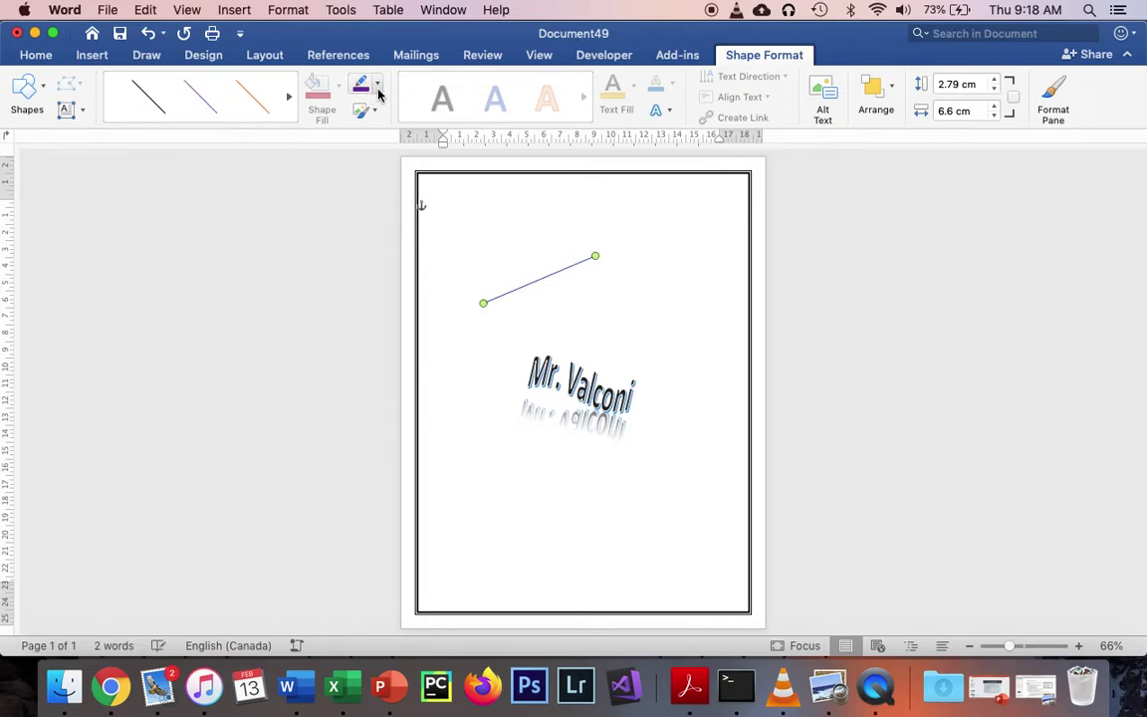
{"action": "left_click", "coordinate": [377, 85]}
{"action": "mouse_move", "coordinate": [441, 393]}
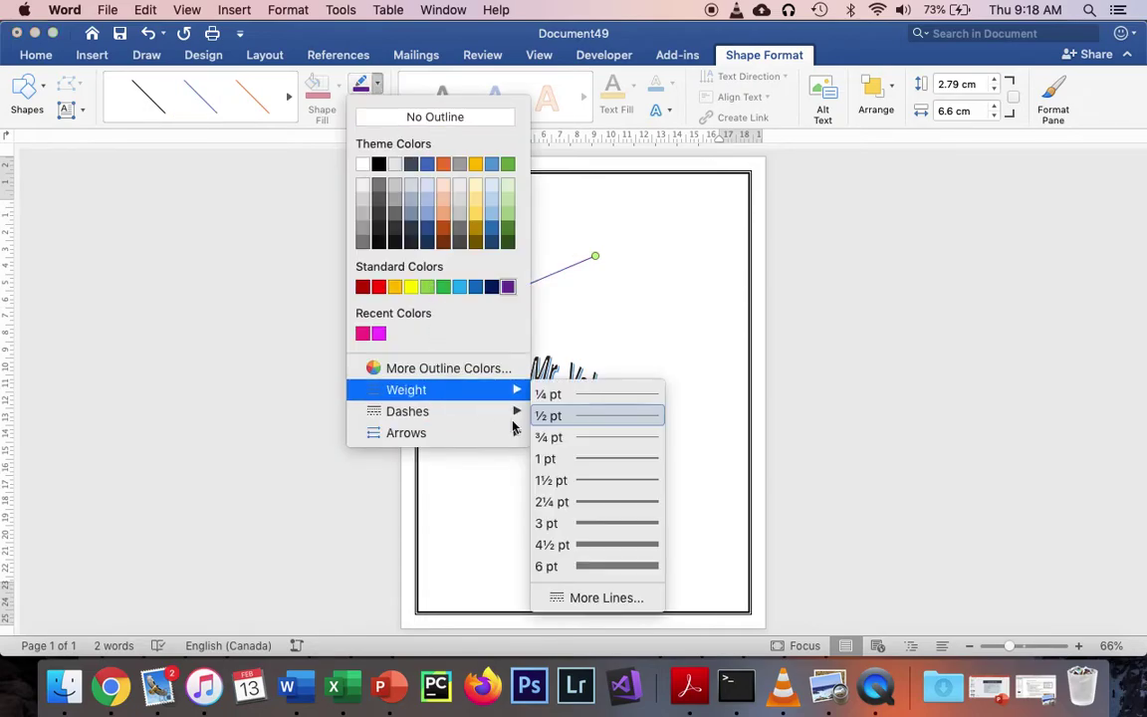
{"action": "left_click", "coordinate": [602, 565]}
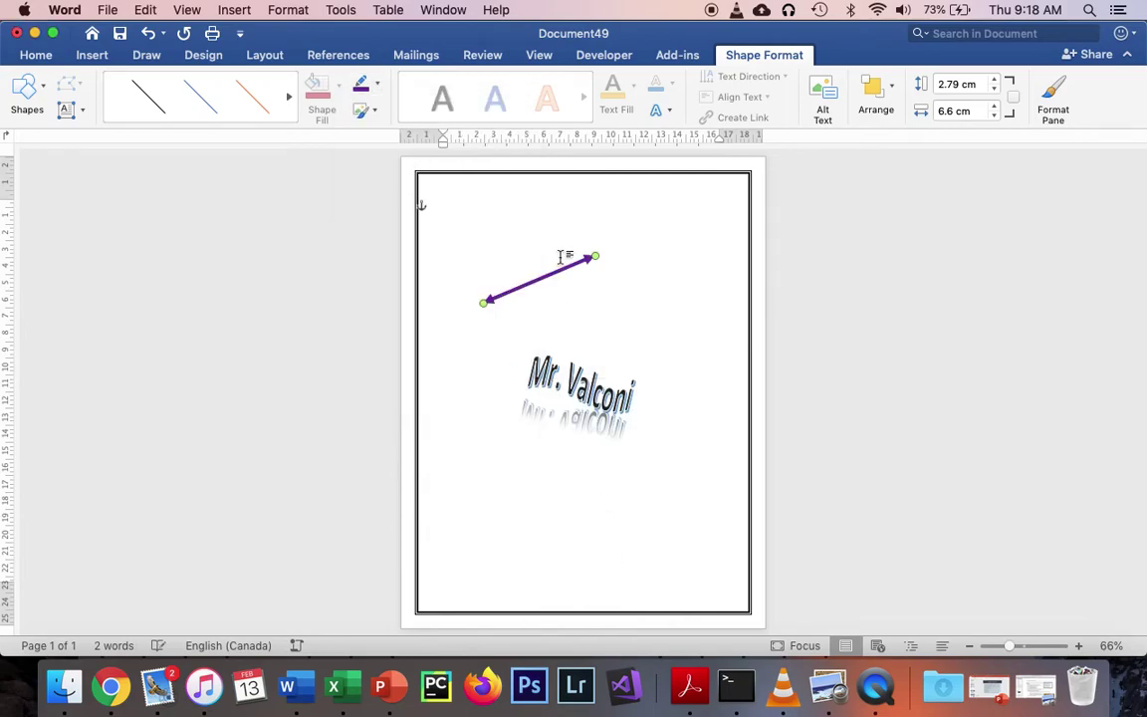
Step: Give the purple double-headed arrow a long-dash line style and deselect it
{"action": "left_click", "coordinate": [378, 87]}
{"action": "mouse_move", "coordinate": [503, 412]}
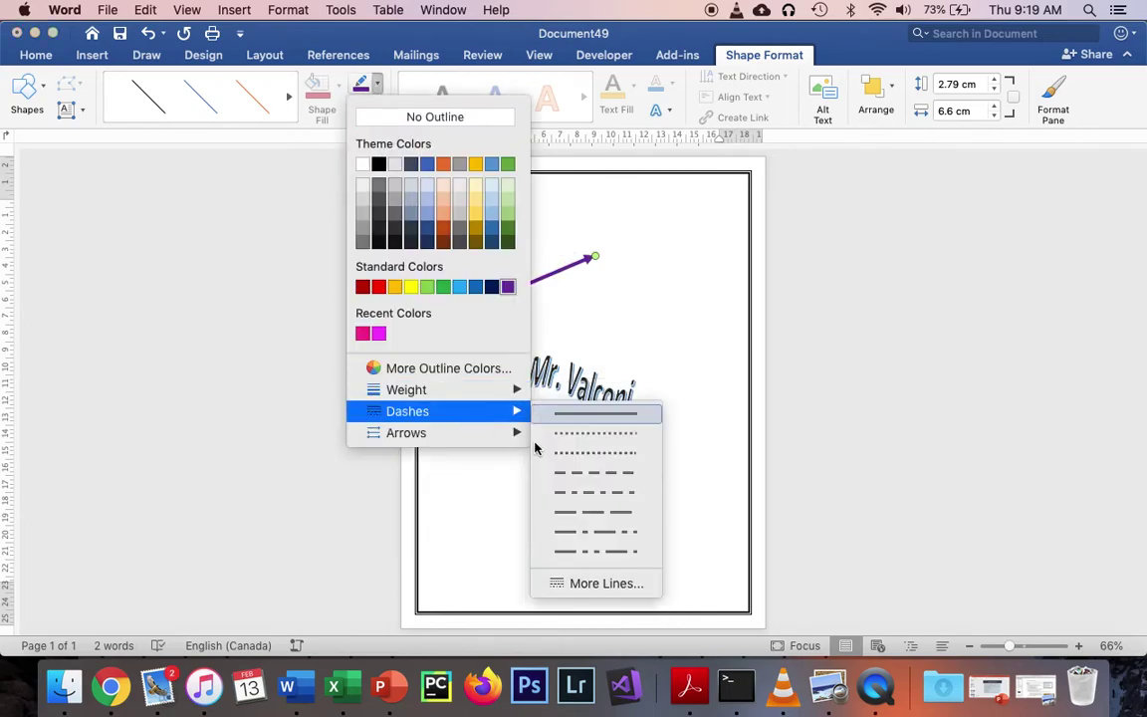
{"action": "left_click", "coordinate": [604, 514]}
{"action": "left_click", "coordinate": [632, 348]}
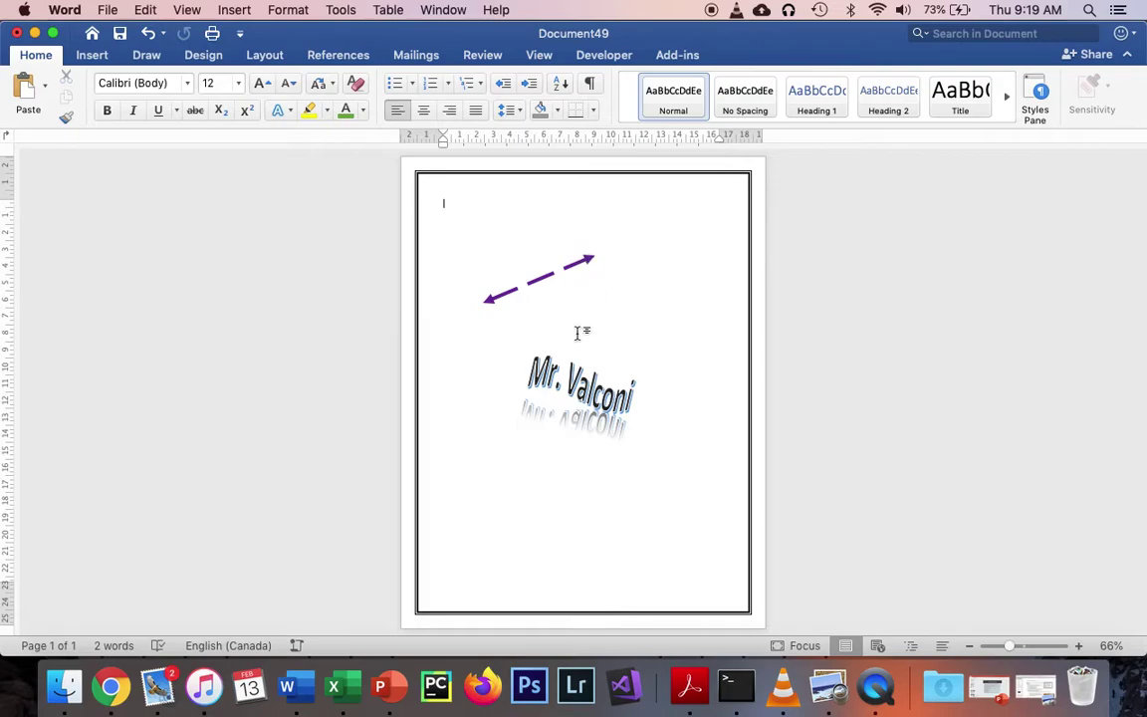
Step: Draw a rectangle with one snipped and one rounded upper corner beside the arrow, about 5 cm by 4.7 cm, and rotate it clockwise
{"action": "left_click", "coordinate": [92, 55]}
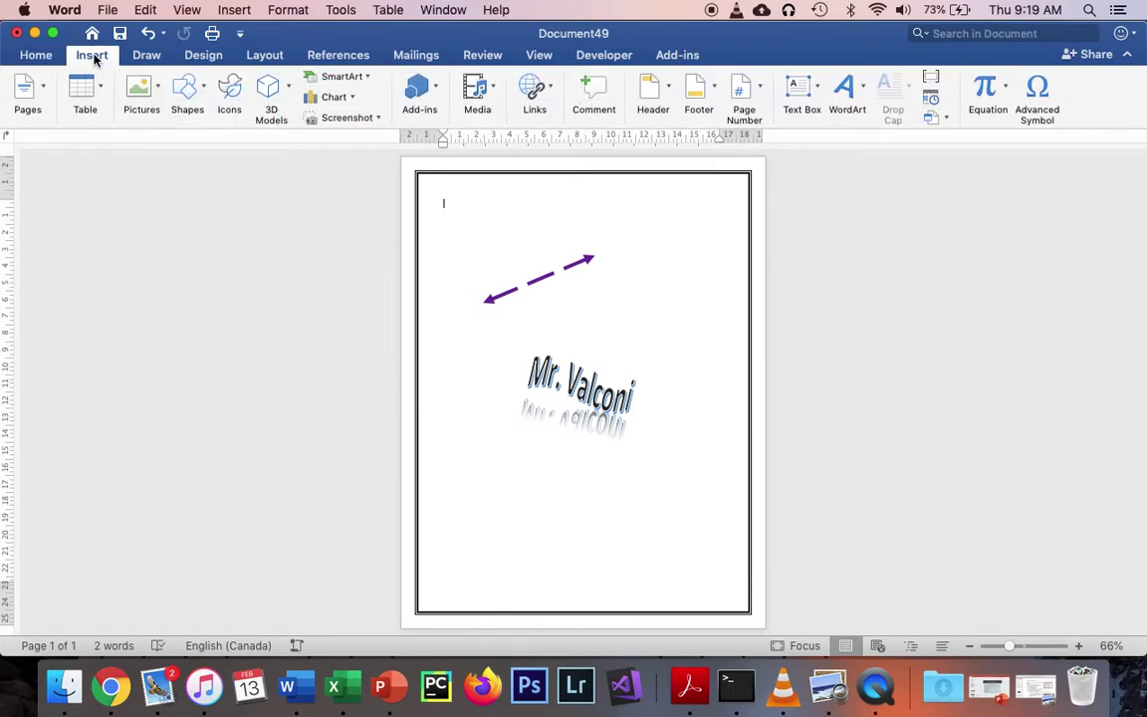
{"action": "left_click", "coordinate": [184, 90]}
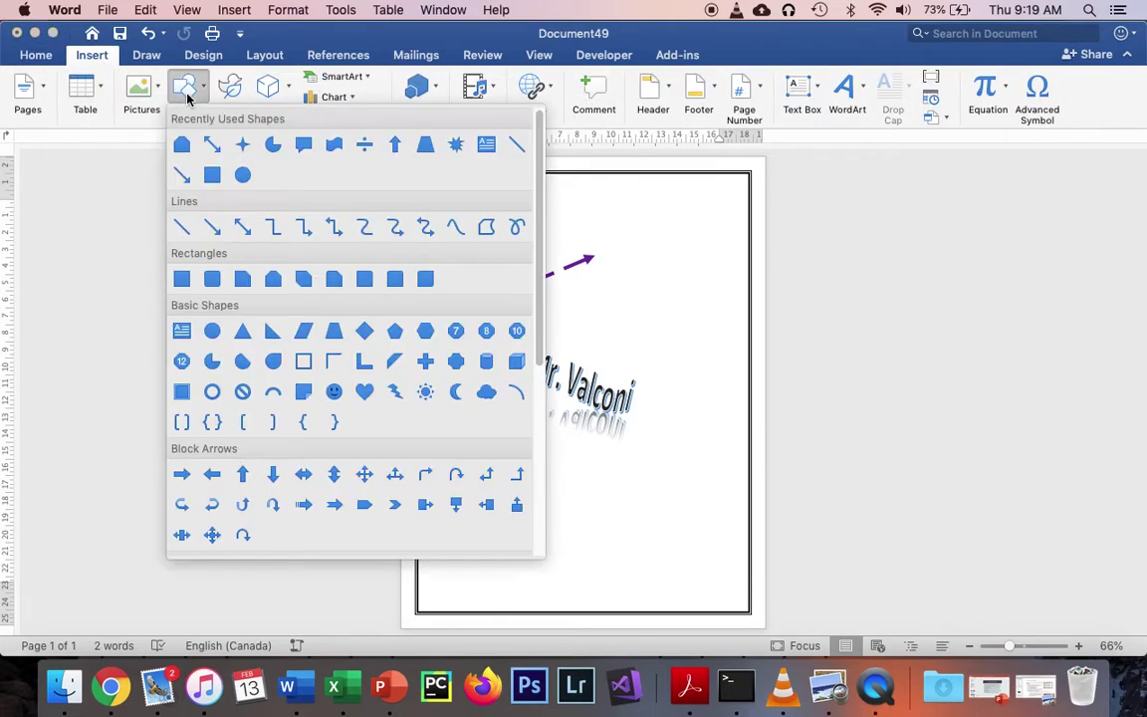
{"action": "left_click", "coordinate": [335, 281]}
{"action": "left_click_drag", "start_coordinate": [627, 314], "coordinate": [716, 230]}
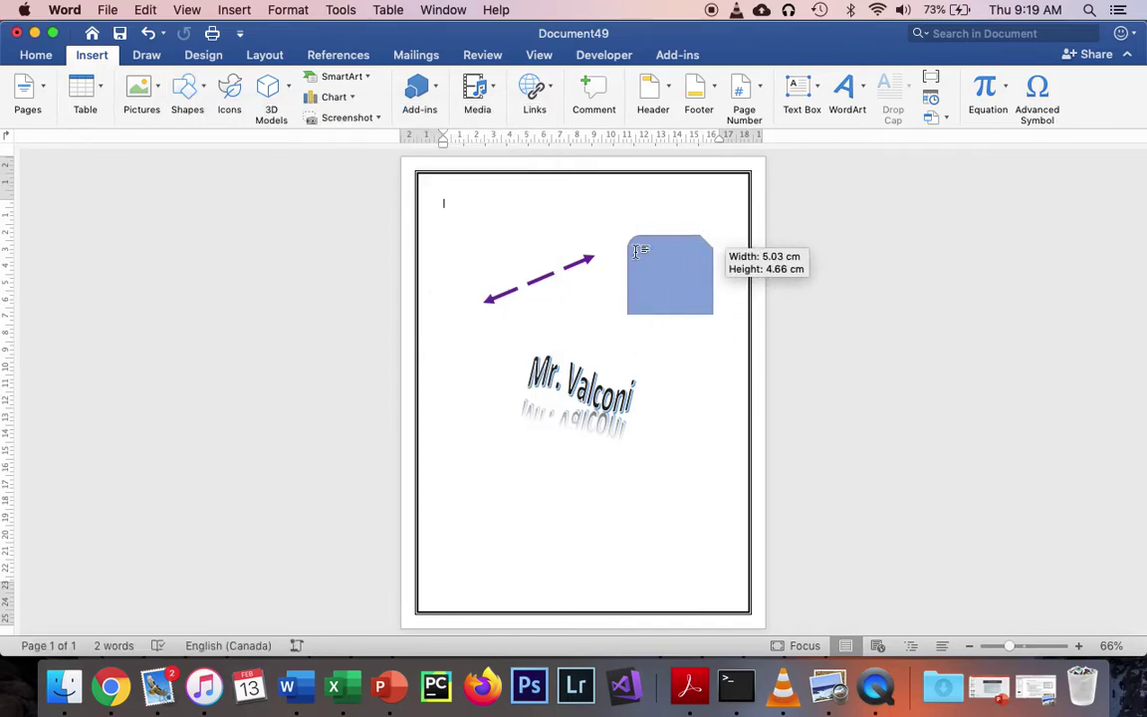
{"action": "left_click_drag", "start_coordinate": [667, 220], "coordinate": [694, 241]}
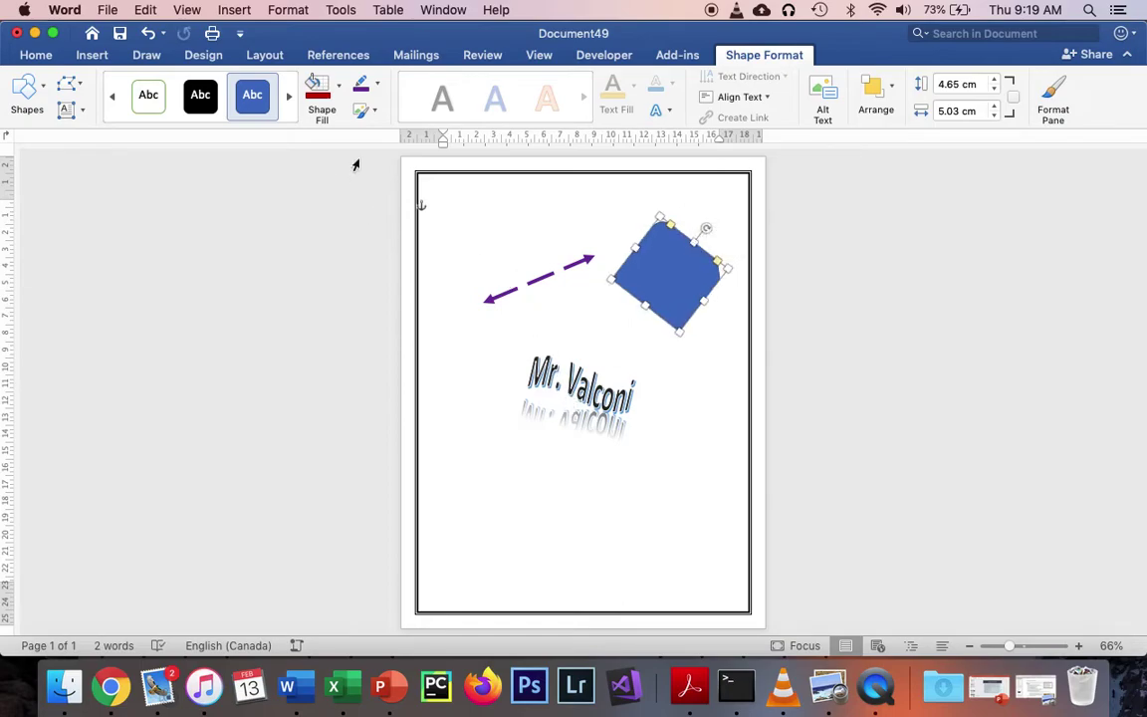
Step: Fill the rotated rectangle with dark red, give it a yellow outline, and deselect it
{"action": "left_click", "coordinate": [316, 85]}
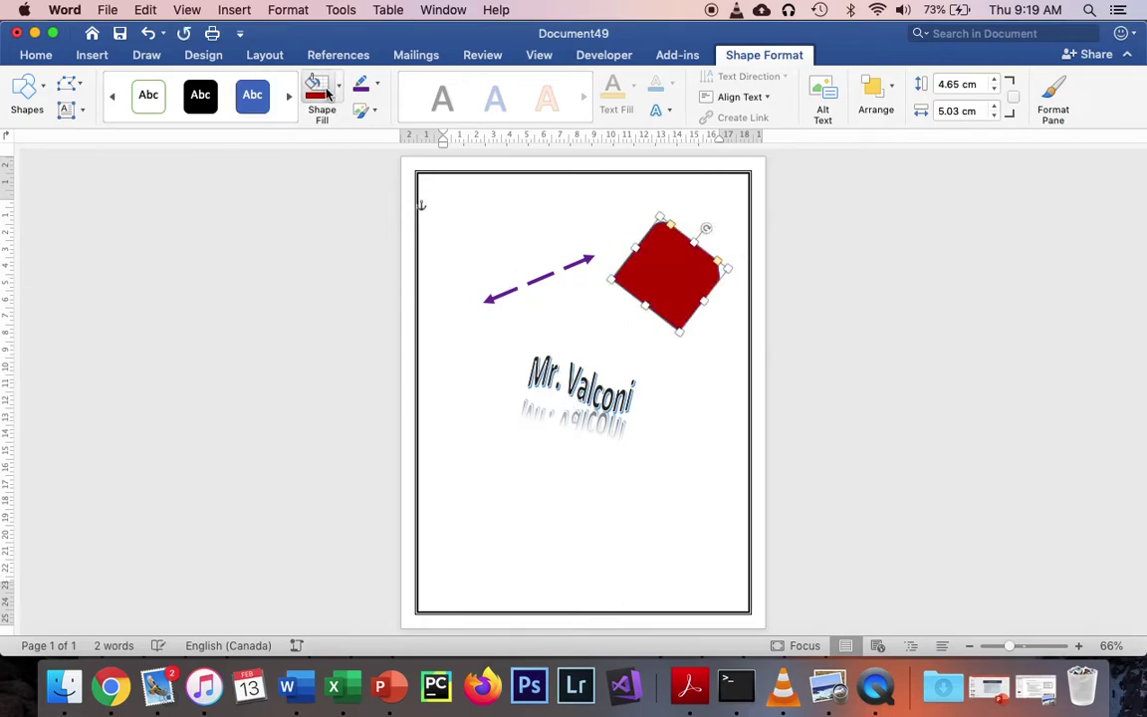
{"action": "left_click", "coordinate": [378, 89]}
{"action": "left_click", "coordinate": [410, 286]}
{"action": "left_click", "coordinate": [697, 347]}
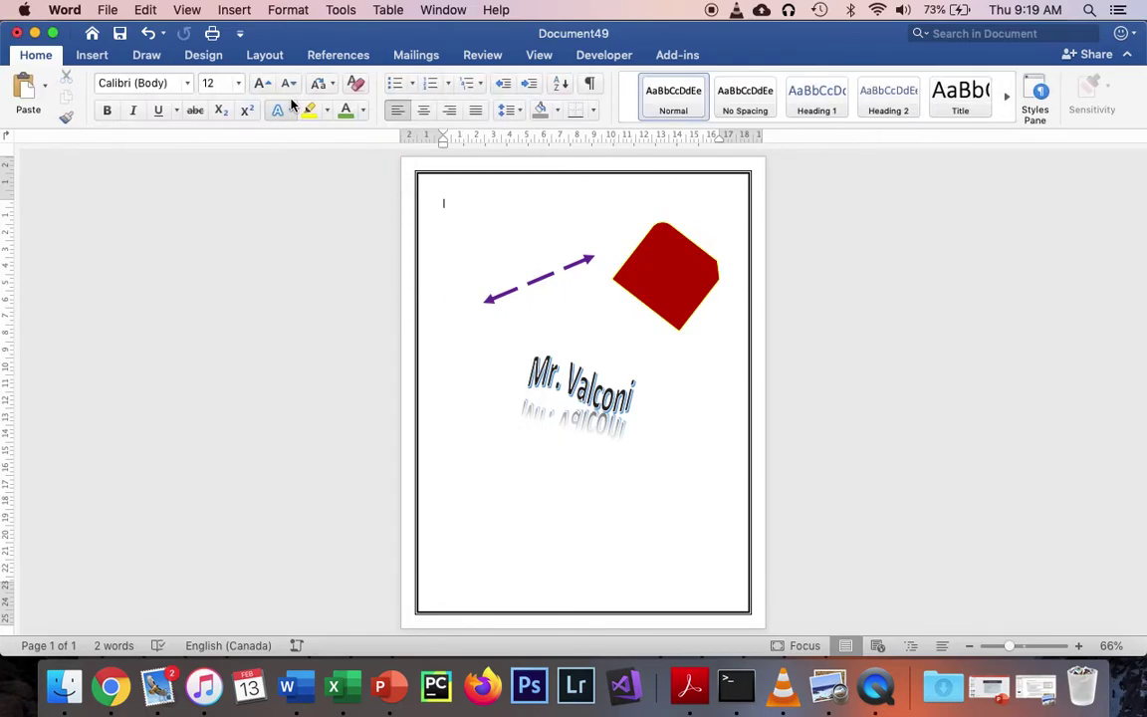
Step: Apply the solid light-blue theme style with a white outline to the rotated rectangle
{"action": "left_click", "coordinate": [660, 265]}
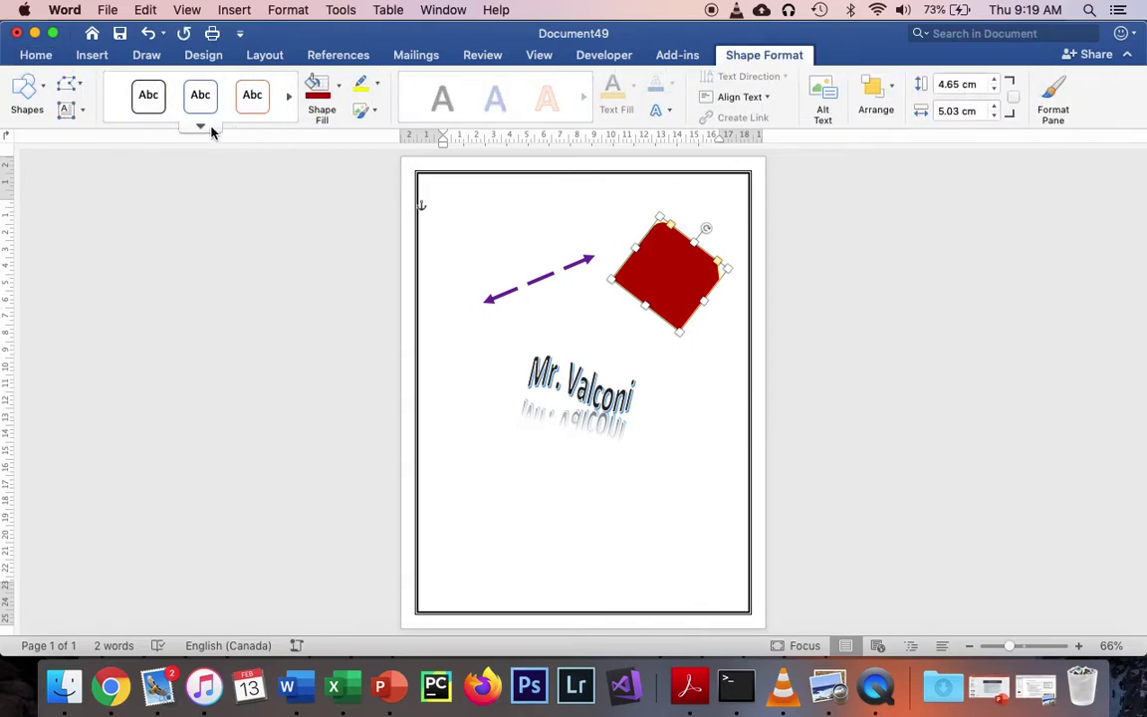
{"action": "left_click", "coordinate": [209, 129]}
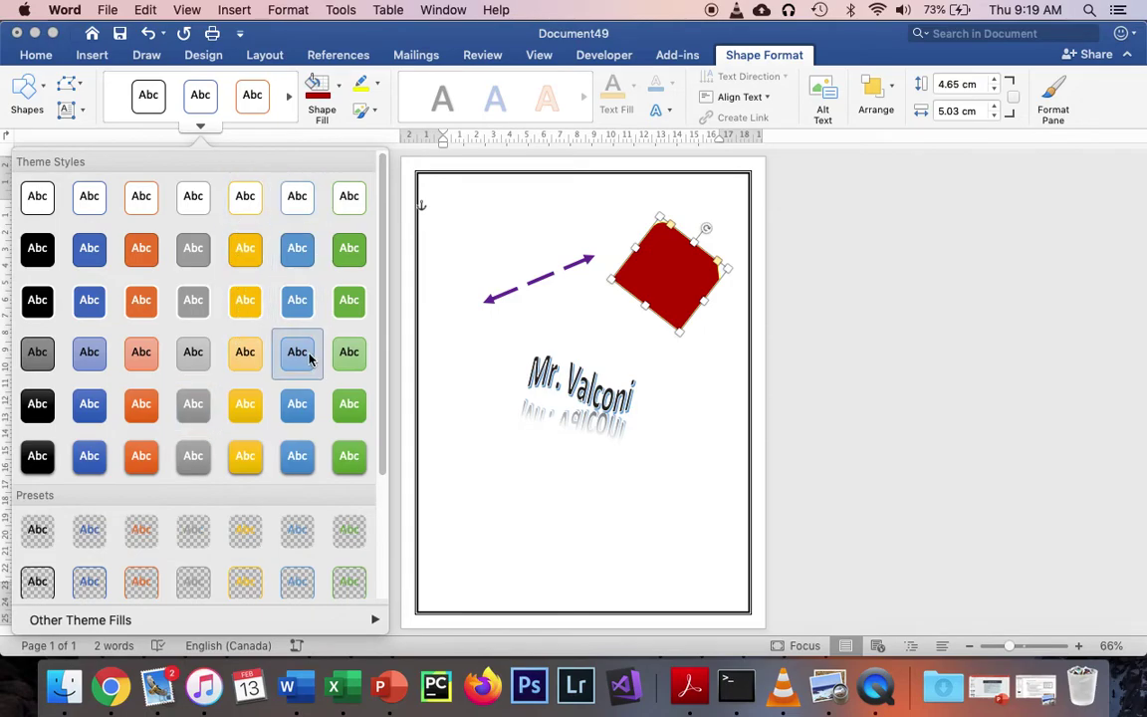
{"action": "left_click", "coordinate": [297, 299]}
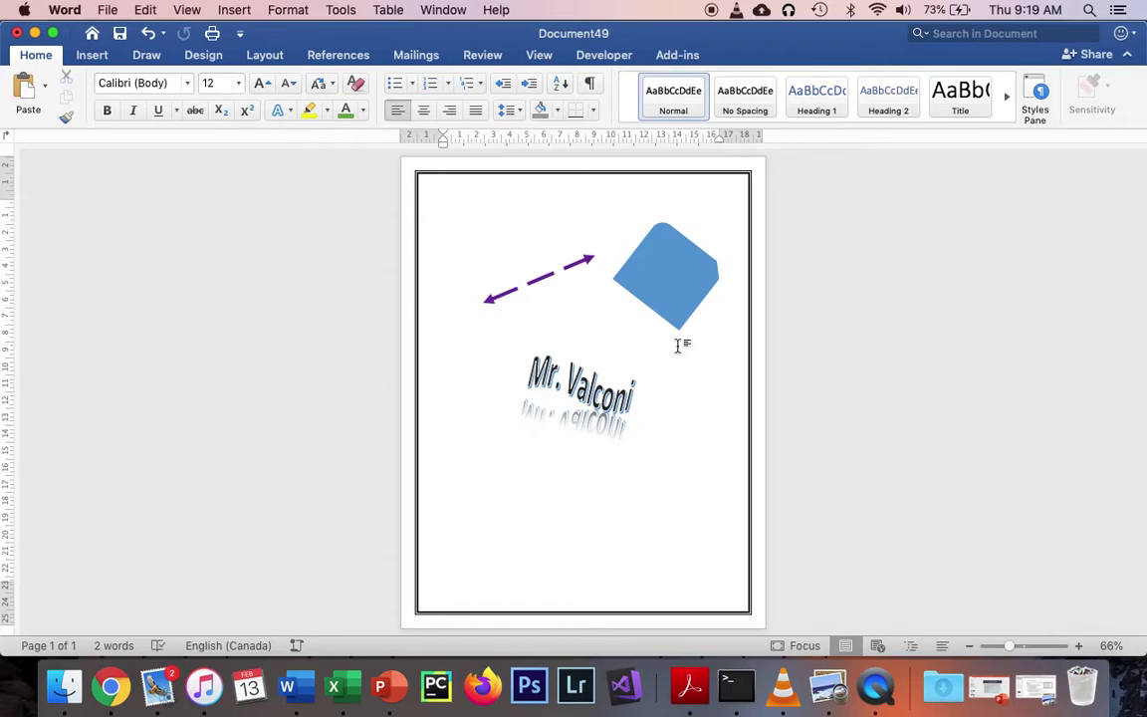
Step: Move the blue shape horizontally onto the dashed arrow and send it backward behind the arrow
{"action": "left_click", "coordinate": [662, 280]}
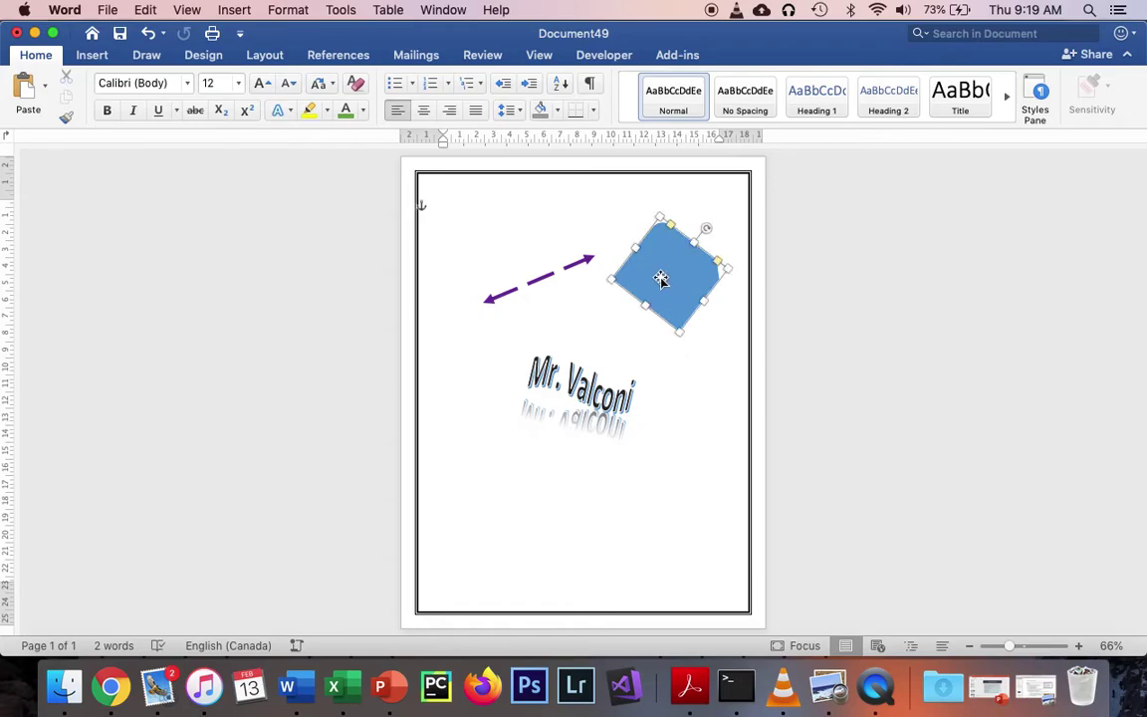
{"action": "left_click_drag", "start_coordinate": [677, 307], "coordinate": [575, 278]}
{"action": "left_click", "coordinate": [606, 274]}
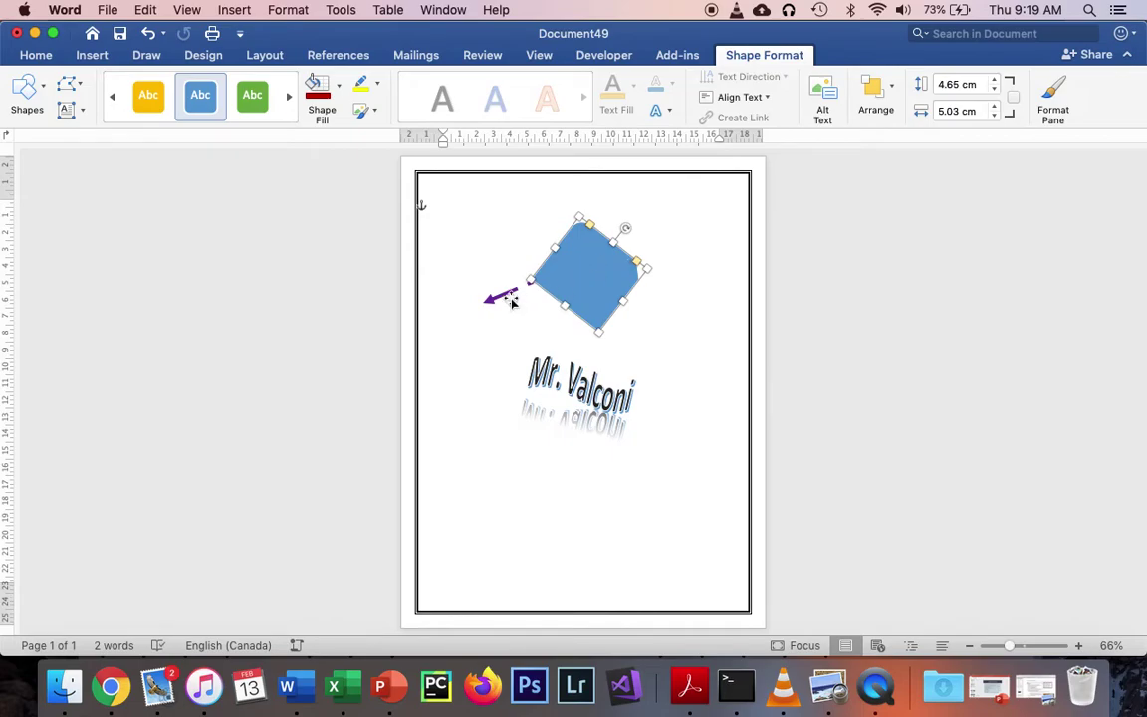
{"action": "left_click", "coordinate": [890, 90]}
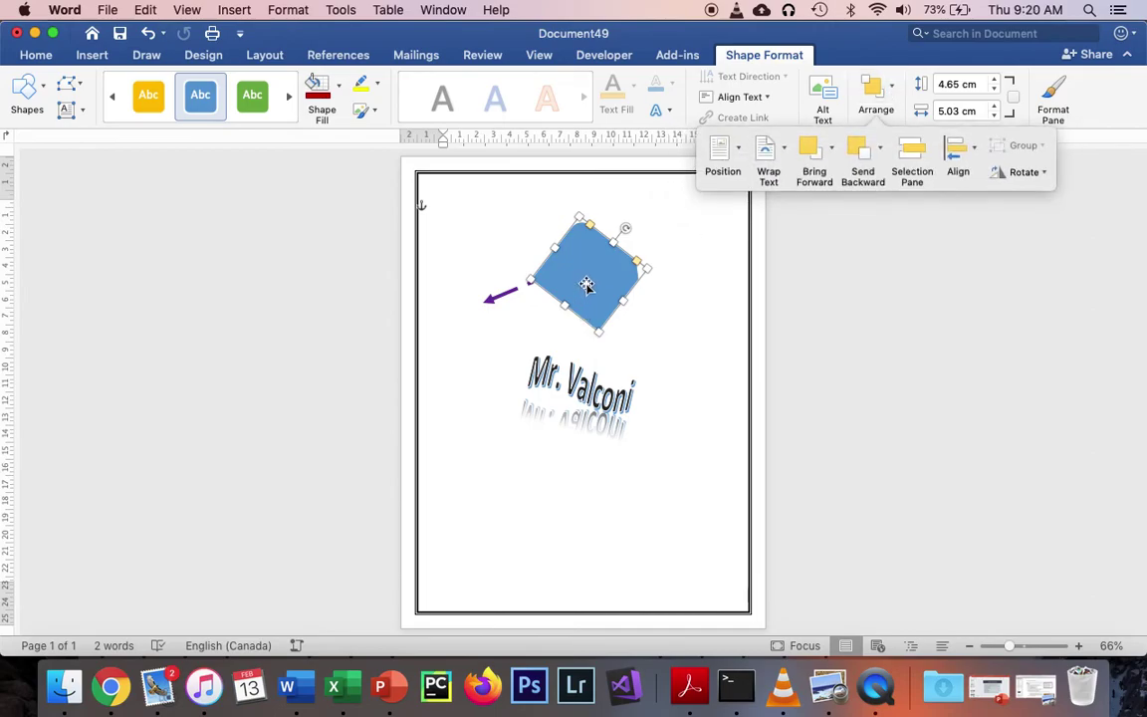
{"action": "left_click", "coordinate": [863, 157]}
{"action": "left_click", "coordinate": [675, 296]}
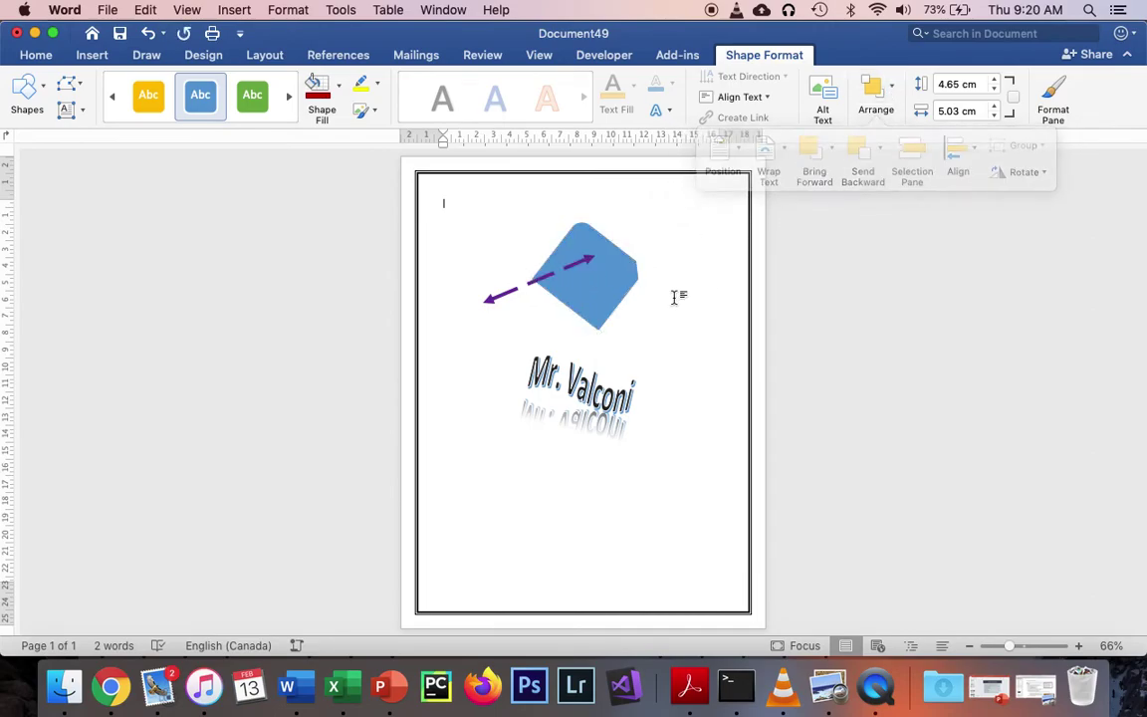
{"action": "left_click", "coordinate": [671, 295]}
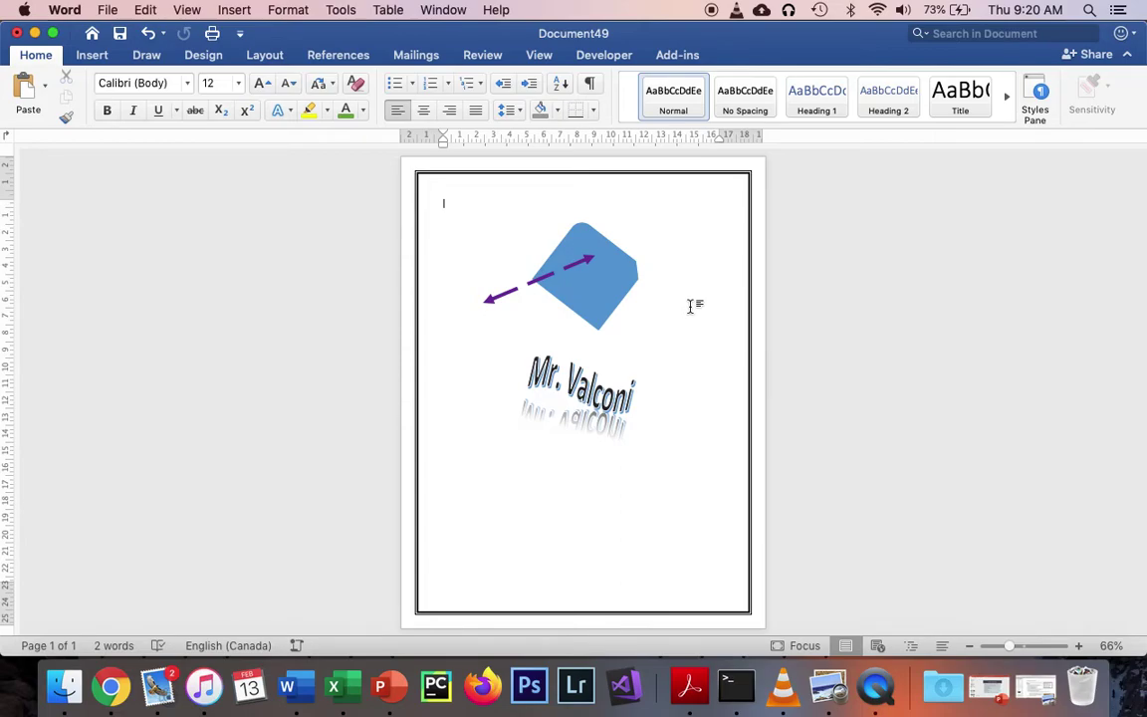
Step: Draw a text box about 9.6 cm wide and 1.8 cm high below the WordArt and insert the date as "Thursday, February 13, 2020"
{"action": "left_click", "coordinate": [90, 56]}
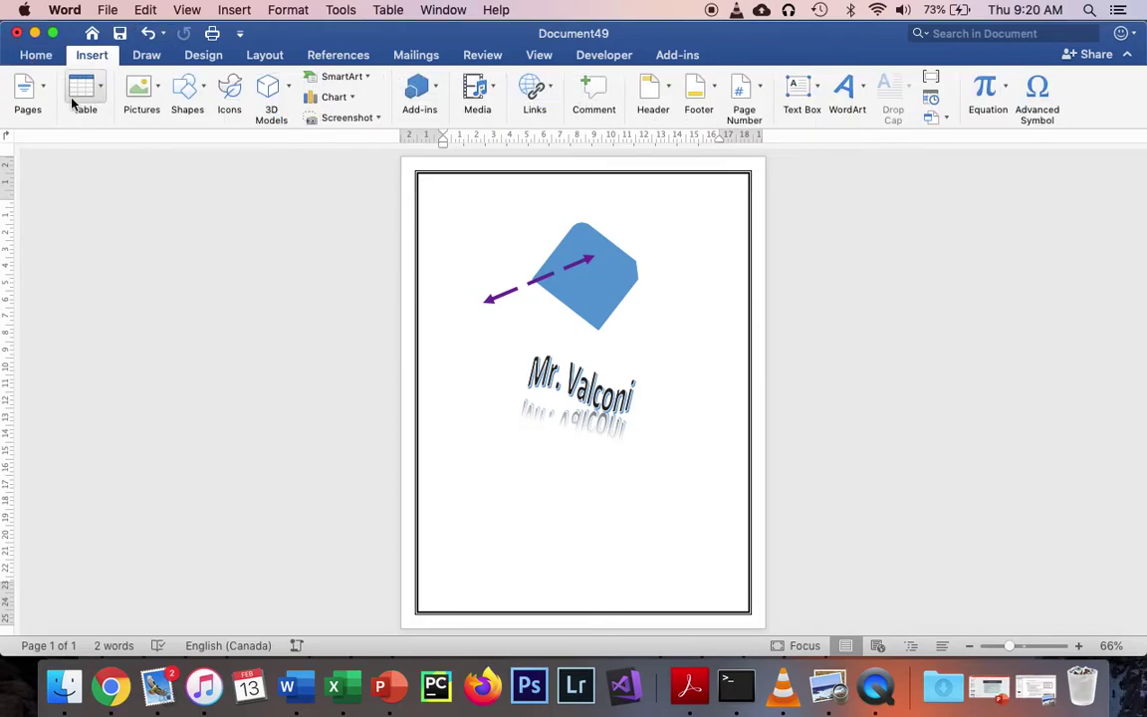
{"action": "left_click", "coordinate": [819, 90]}
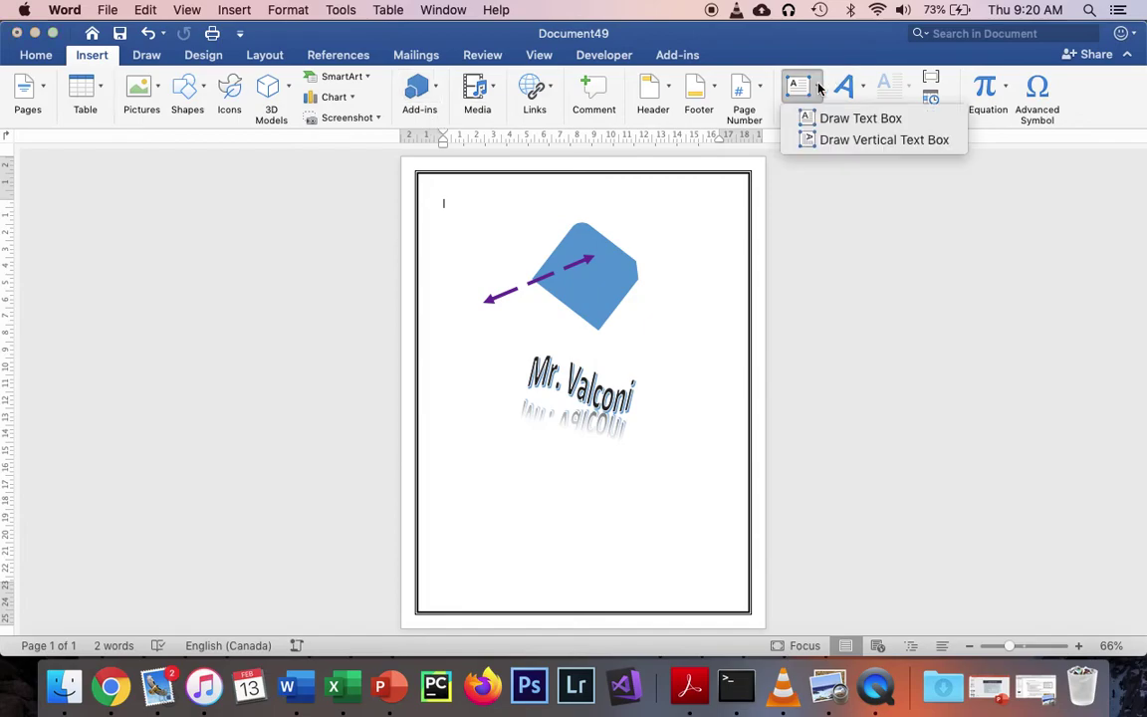
{"action": "left_click", "coordinate": [822, 121]}
{"action": "left_click_drag", "start_coordinate": [503, 517], "coordinate": [663, 546]}
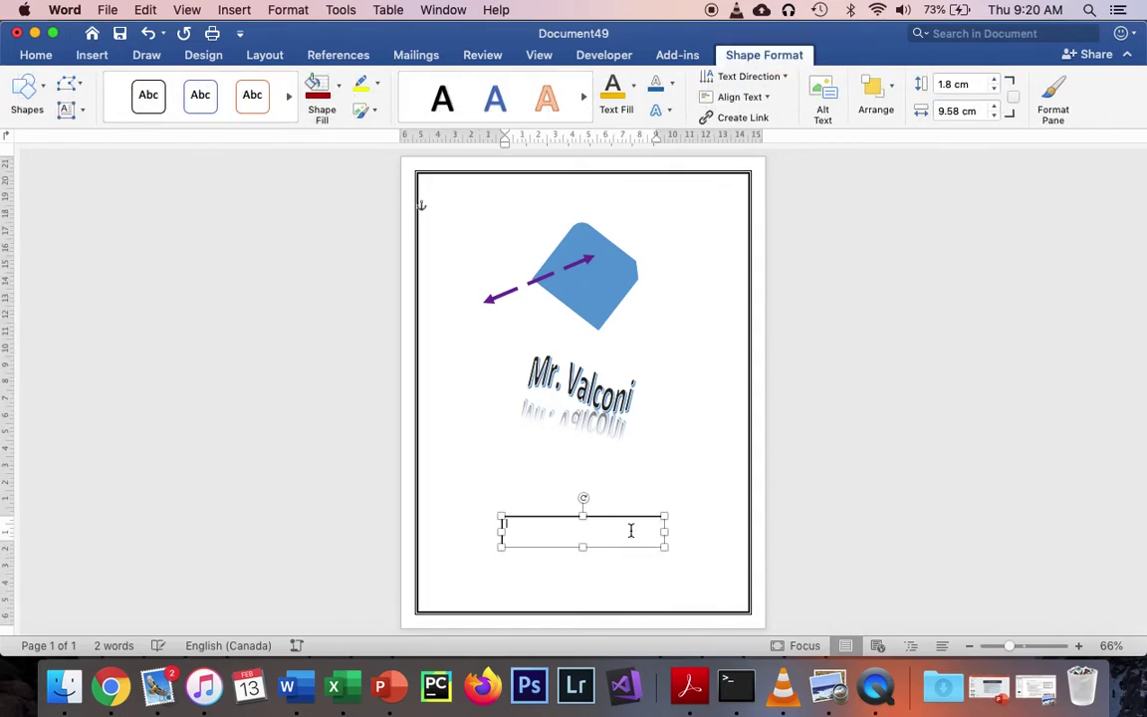
{"action": "left_click", "coordinate": [94, 56]}
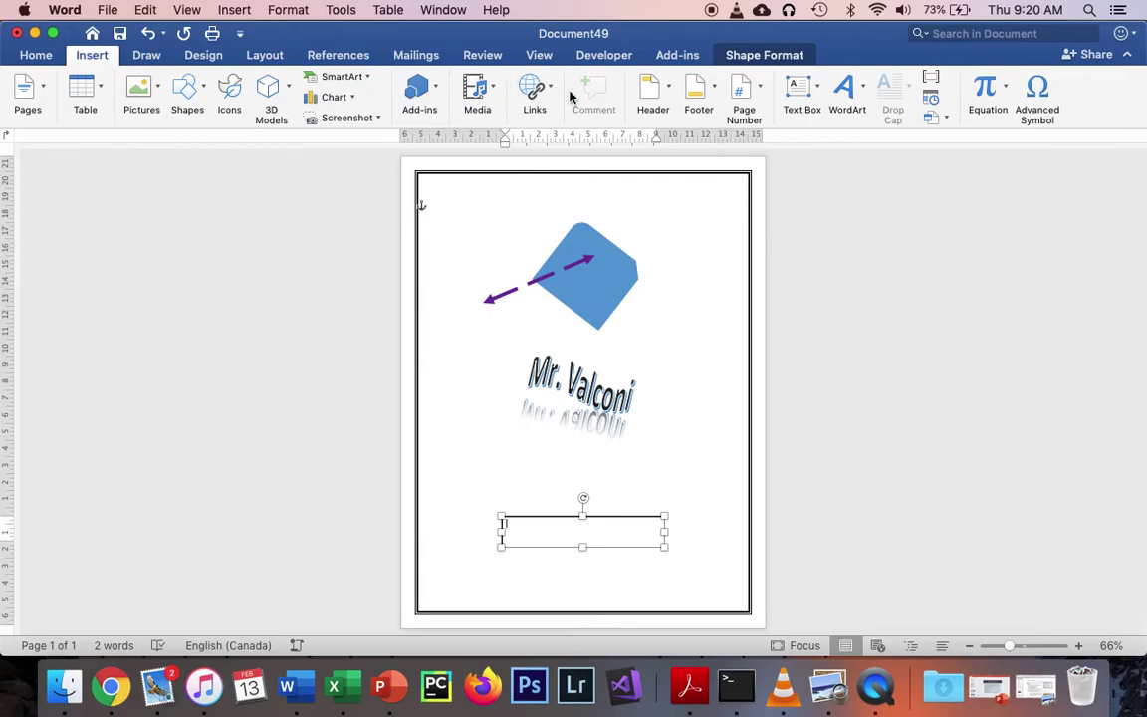
{"action": "left_click", "coordinate": [930, 97]}
{"action": "double_click", "coordinate": [601, 178]}
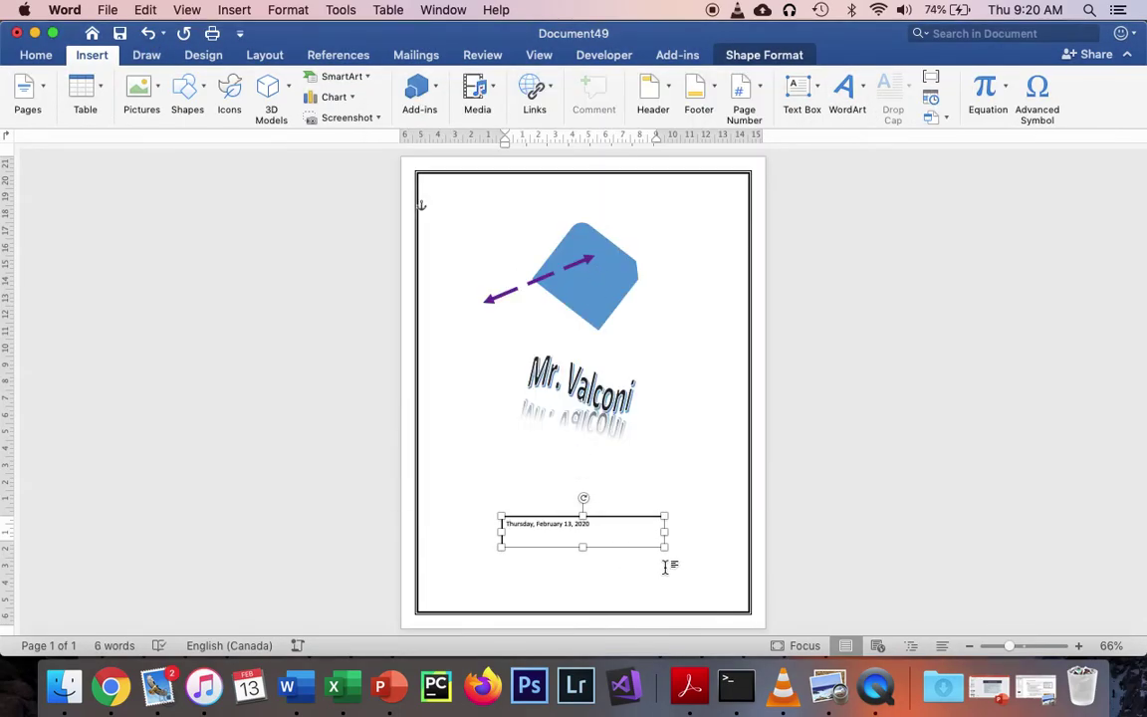
Step: Enlarge the date text by several font sizes so it fills most of the text box's width, and deselect the box
{"action": "left_click_drag", "start_coordinate": [642, 532], "coordinate": [476, 529]}
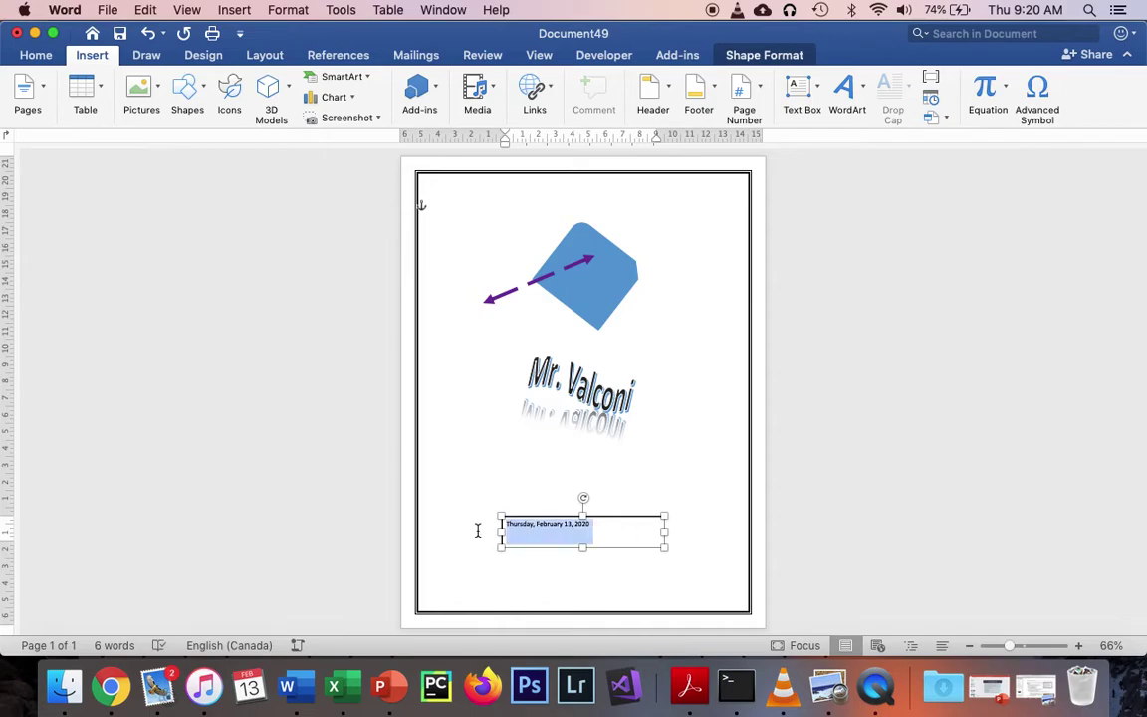
{"action": "key", "text": "super+shift+period"}
{"action": "key", "text": "super+shift+period"}
{"action": "key", "text": "super+shift+period"}
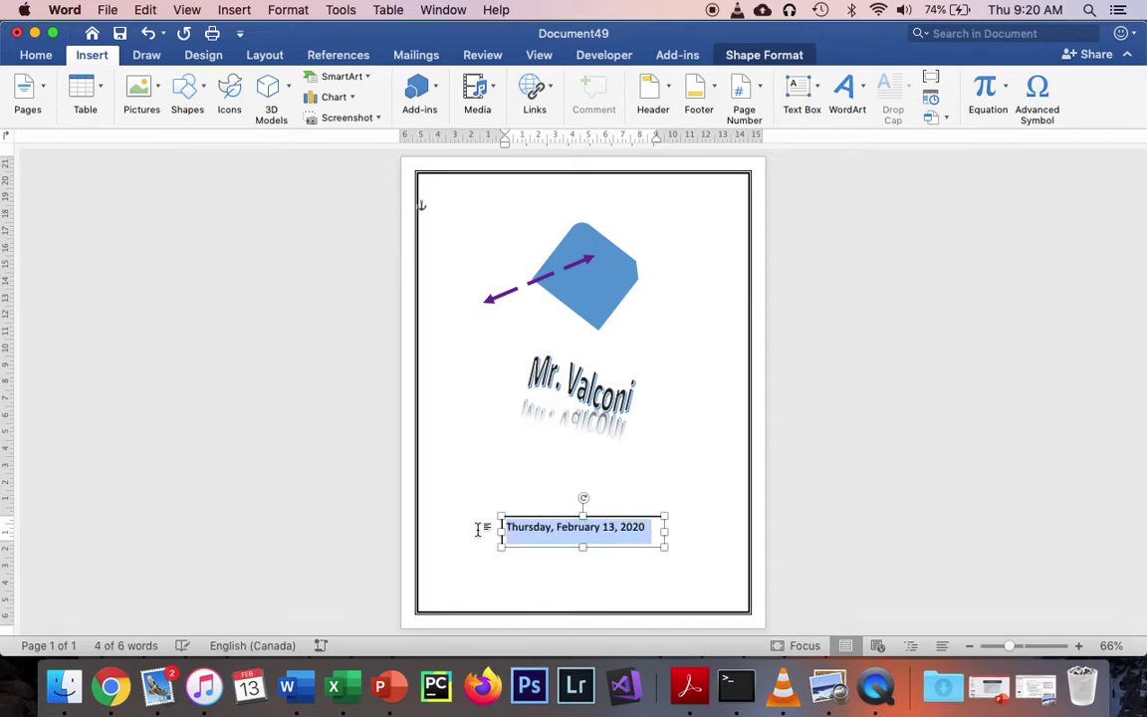
{"action": "left_click", "coordinate": [673, 566]}
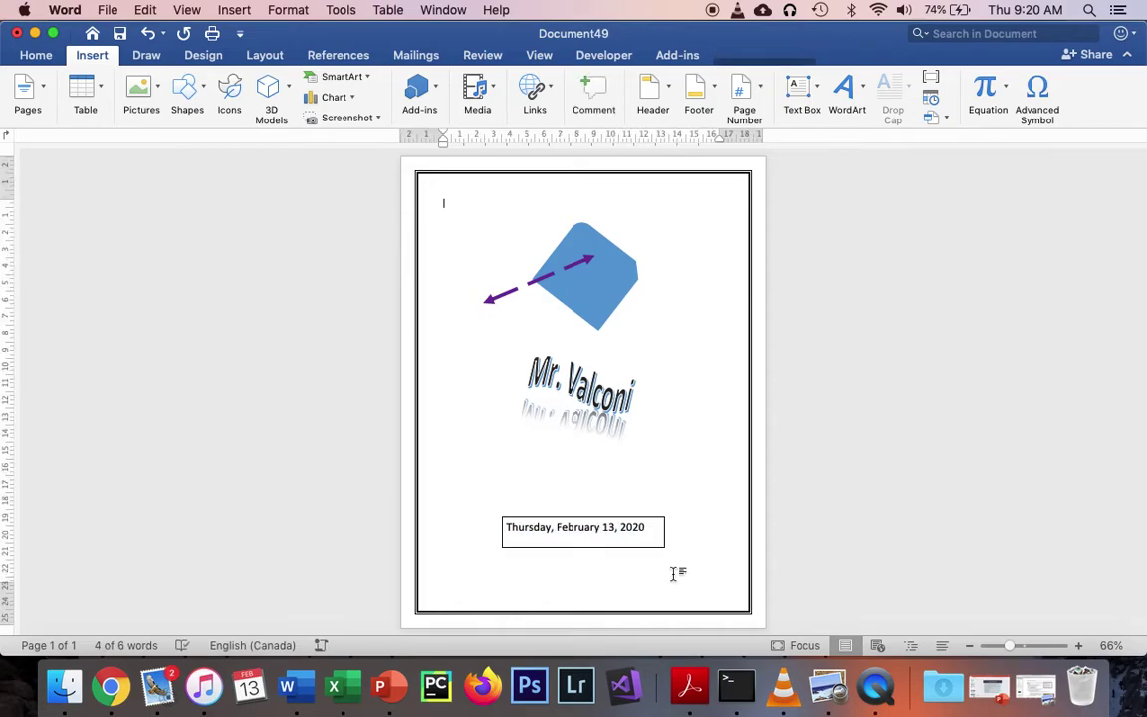
Step: Change the shape of the date text box to a six-point star
{"action": "left_click", "coordinate": [625, 519]}
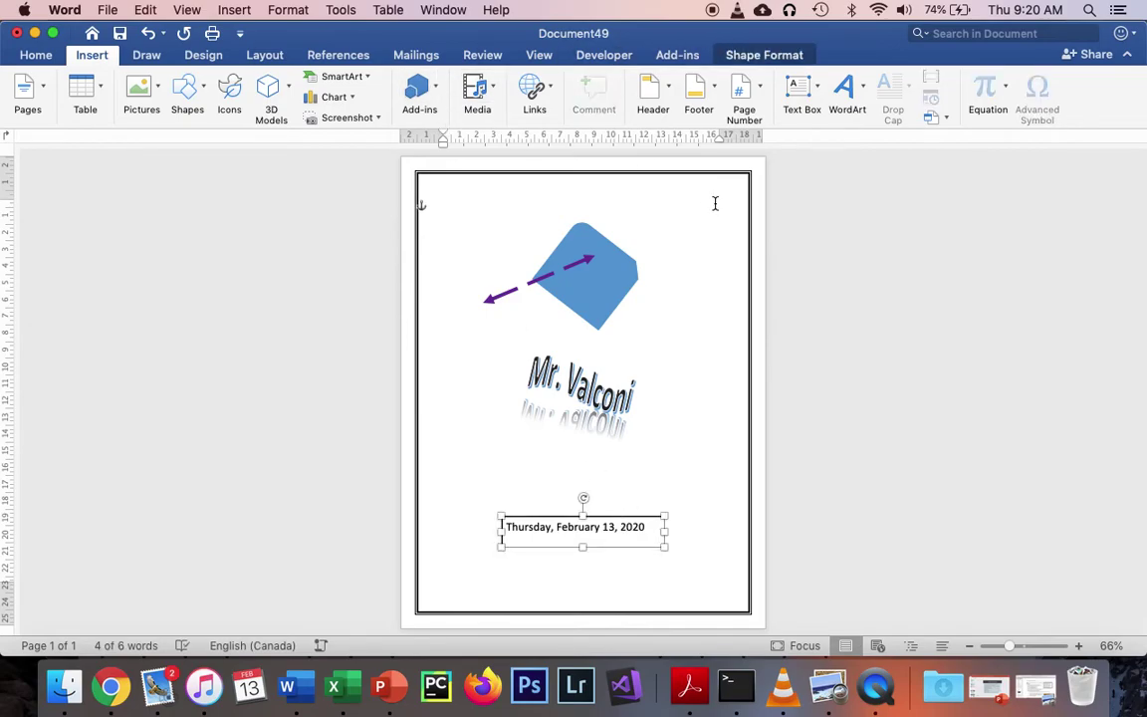
{"action": "left_click", "coordinate": [764, 57]}
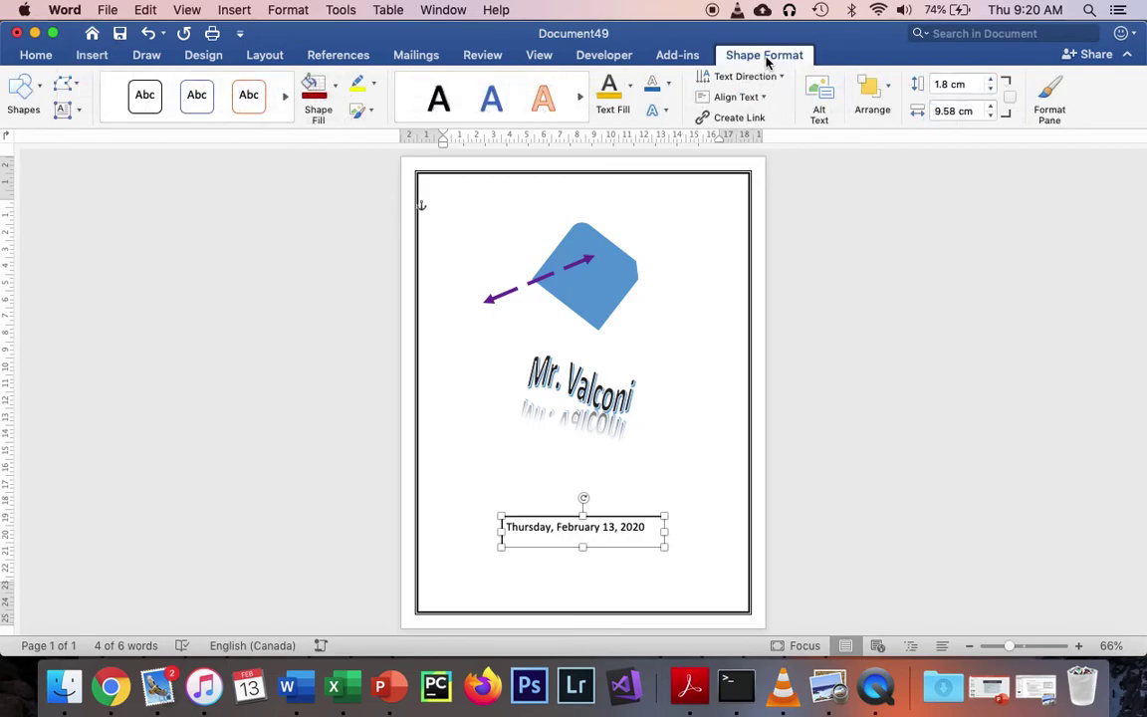
{"action": "left_click", "coordinate": [76, 93]}
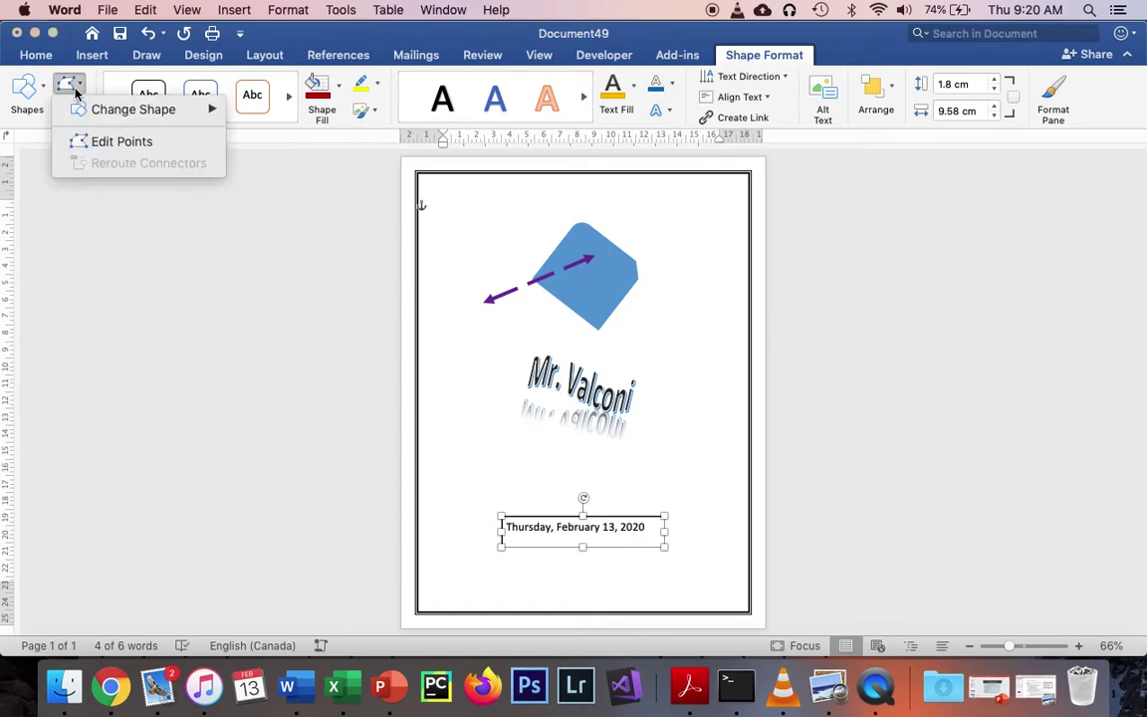
{"action": "mouse_move", "coordinate": [85, 111]}
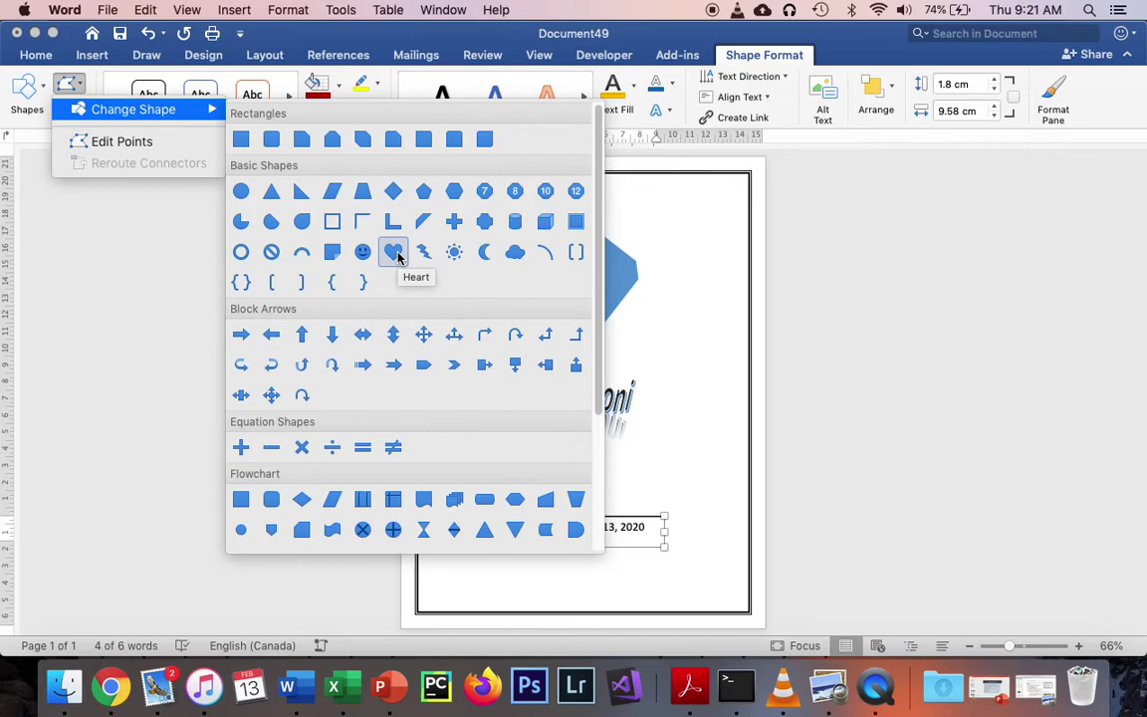
{"action": "scroll", "coordinate": [366, 335], "scroll_direction": "down", "scroll_amount": 5}
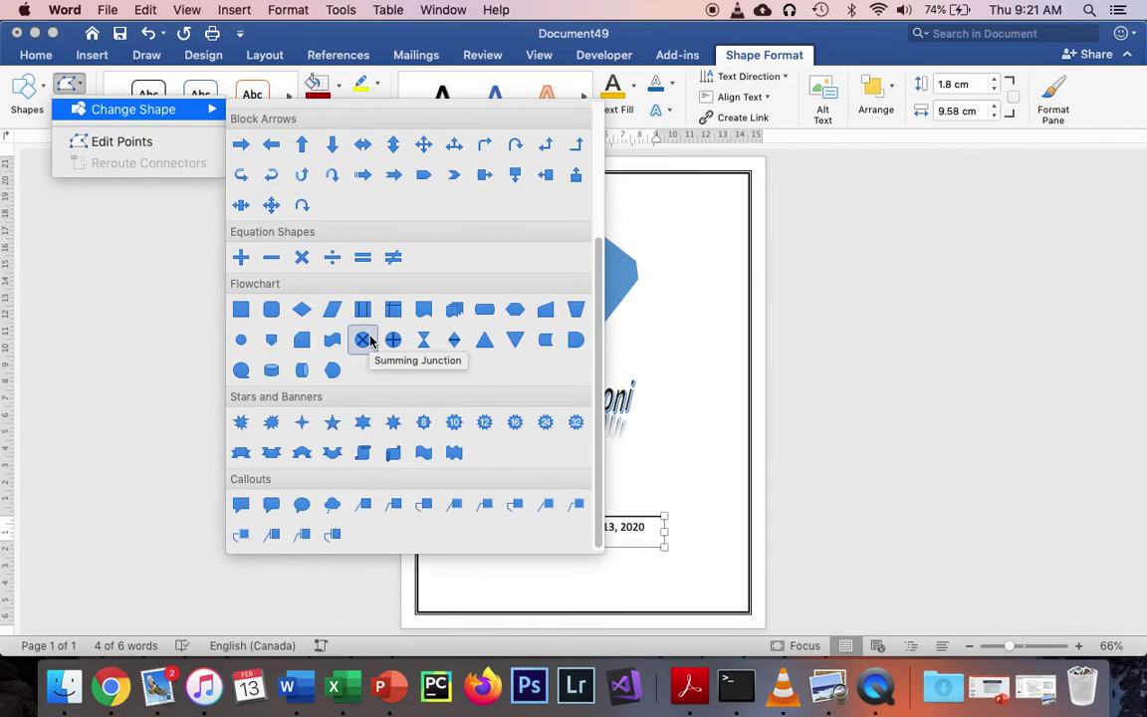
{"action": "left_click", "coordinate": [363, 422]}
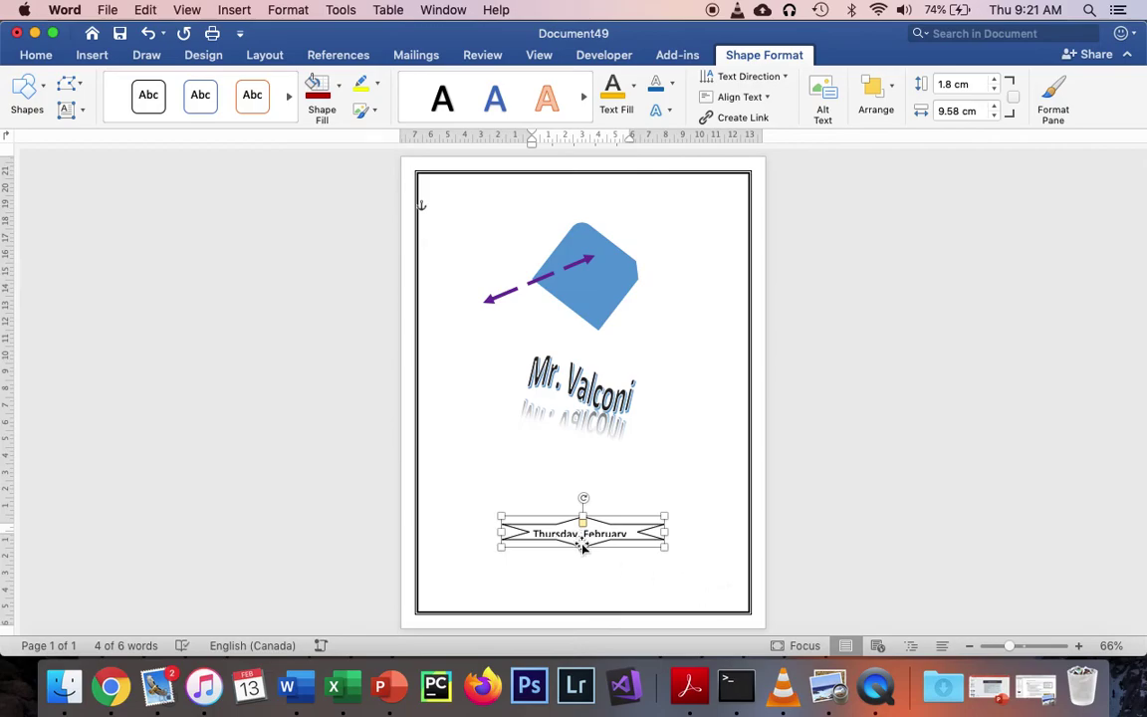
Step: Stretch the date star downward to about 4.3 cm high, rotate it slightly clockwise, and deselect it
{"action": "left_click_drag", "start_coordinate": [582, 545], "coordinate": [583, 590]}
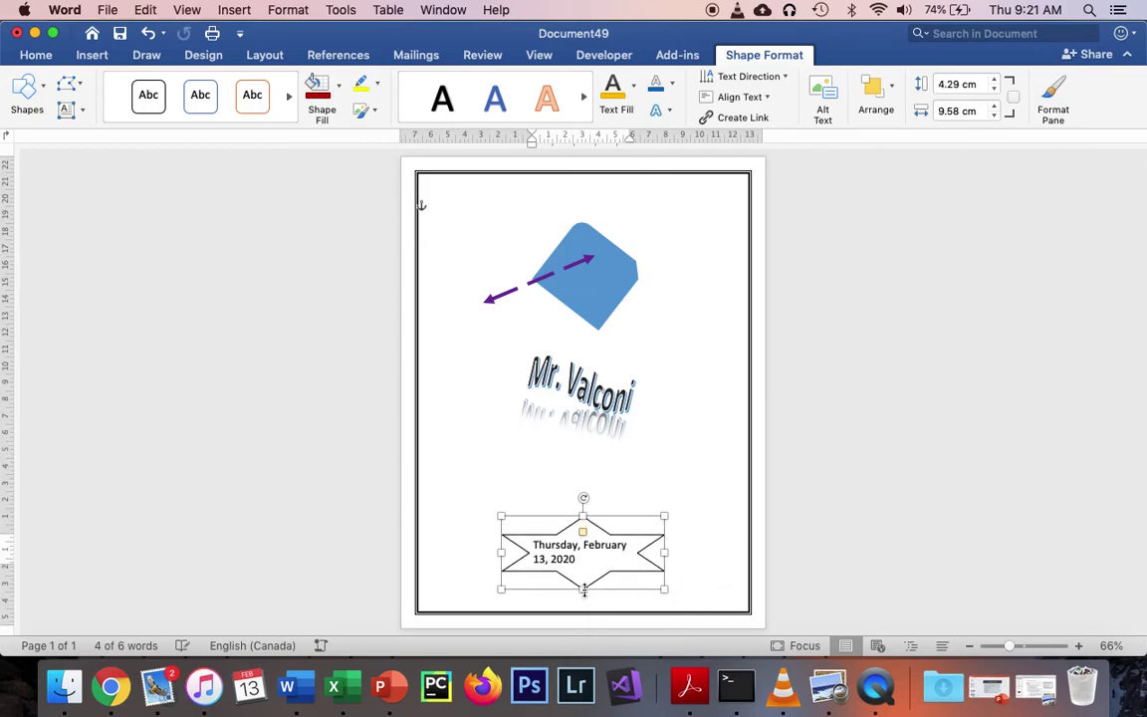
{"action": "mouse_move", "coordinate": [584, 502]}
{"action": "left_mouse_down"}
{"action": "mouse_move", "coordinate": [593, 497]}
{"action": "mouse_move", "coordinate": [627, 543]}
{"action": "mouse_move", "coordinate": [604, 588]}
{"action": "mouse_move", "coordinate": [544, 550]}
{"action": "mouse_move", "coordinate": [542, 512]}
{"action": "mouse_move", "coordinate": [594, 503]}
{"action": "left_mouse_up"}
{"action": "left_click", "coordinate": [602, 439]}
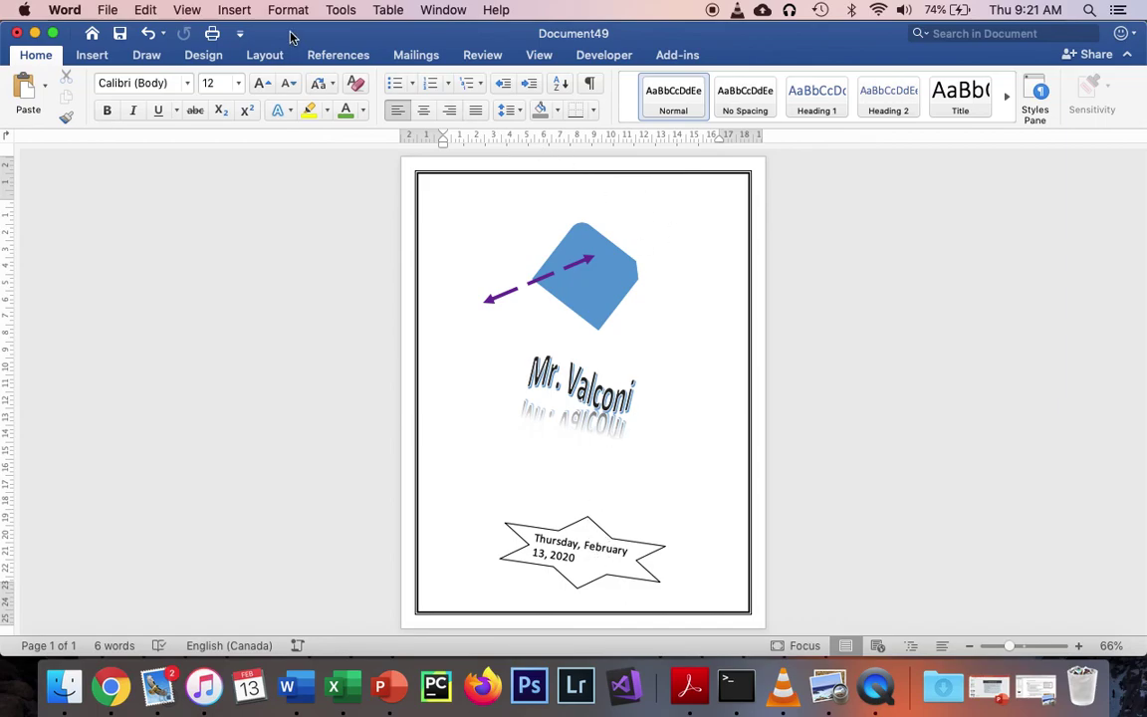
{"action": "left_click", "coordinate": [250, 10]}
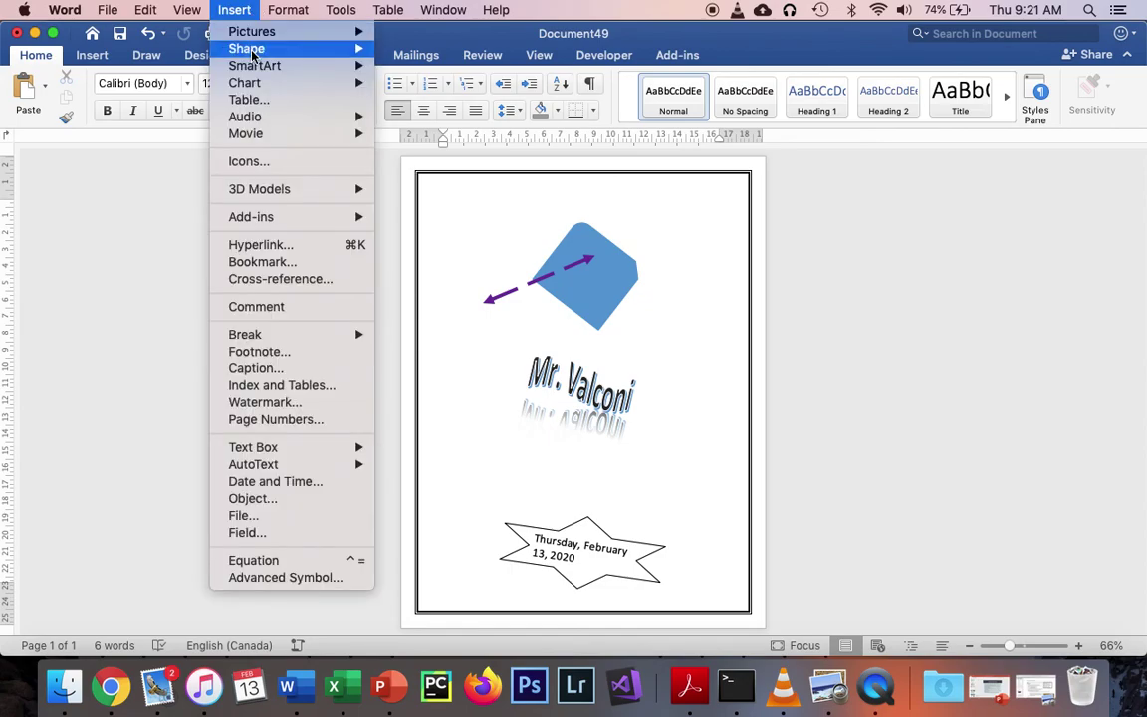
{"action": "mouse_move", "coordinate": [255, 33]}
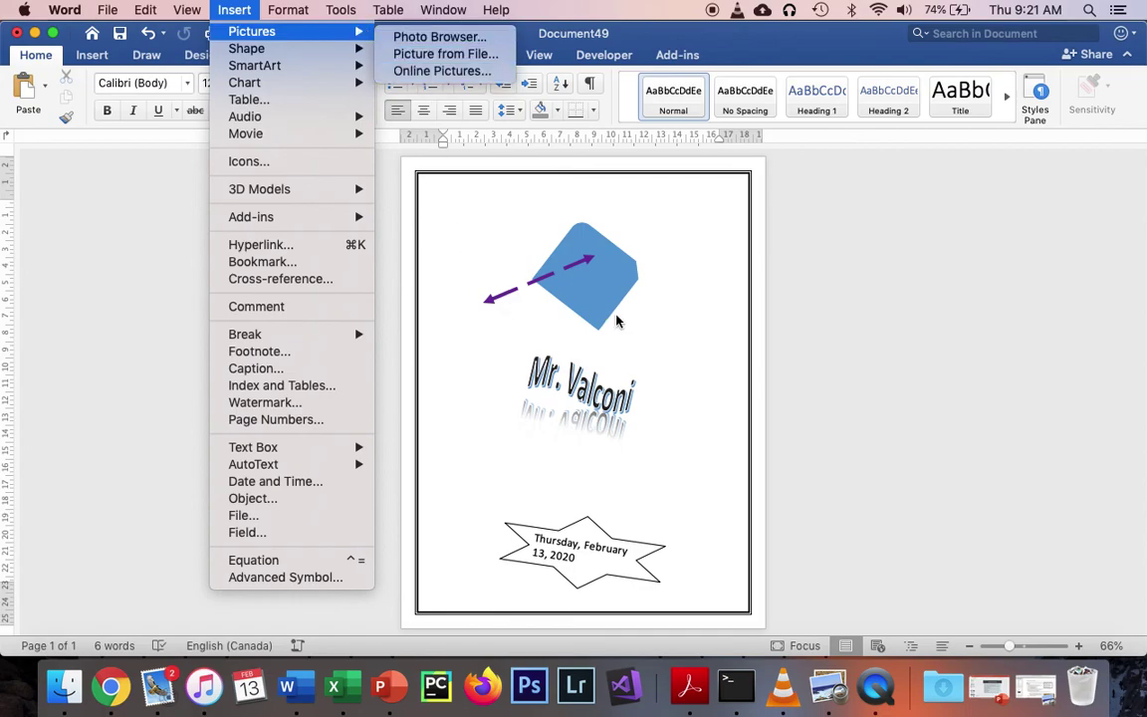
{"action": "left_click", "coordinate": [664, 463]}
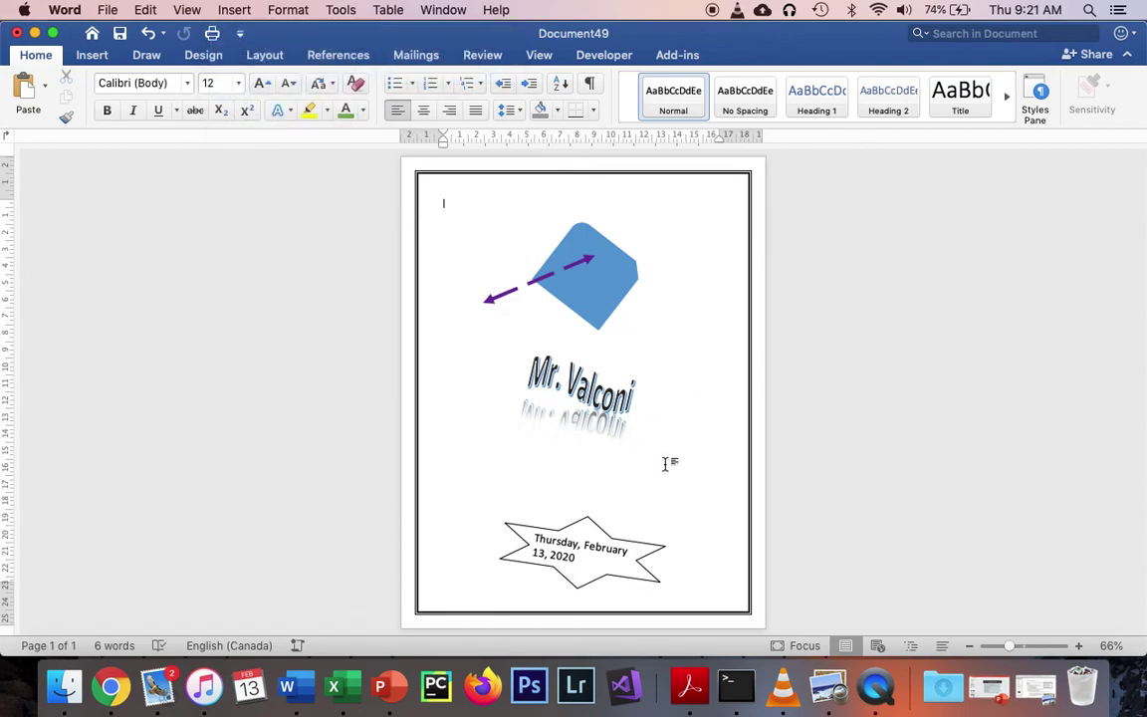